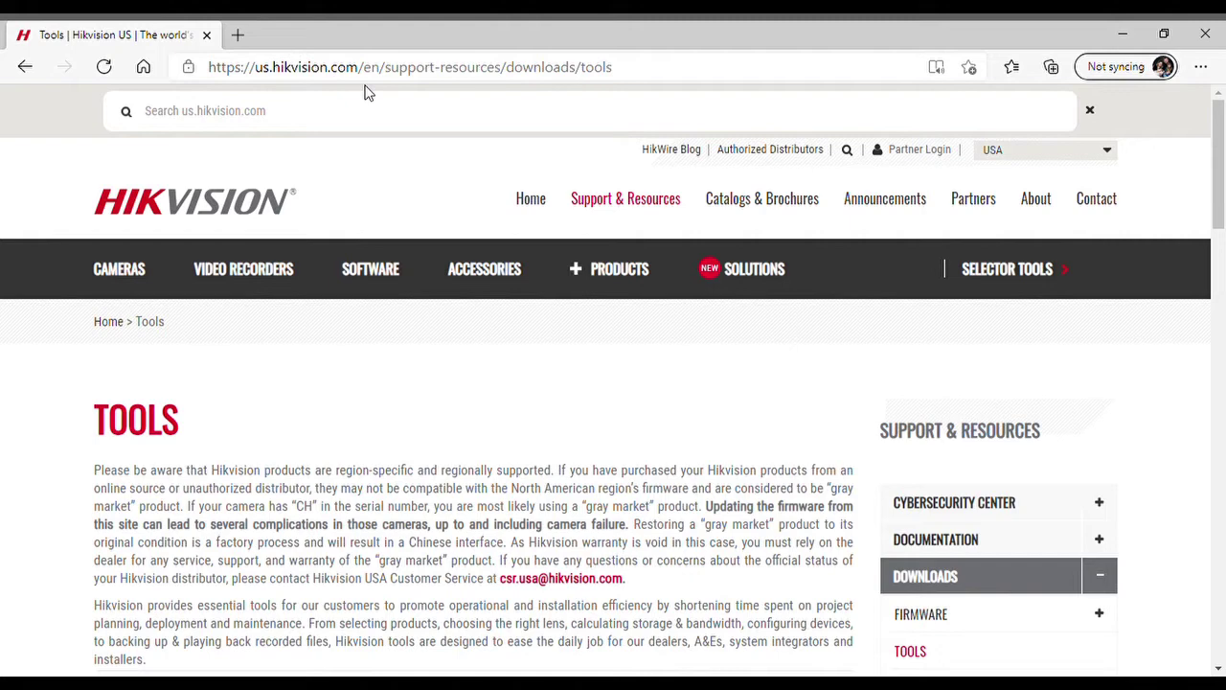
mouse_move(621, 208)
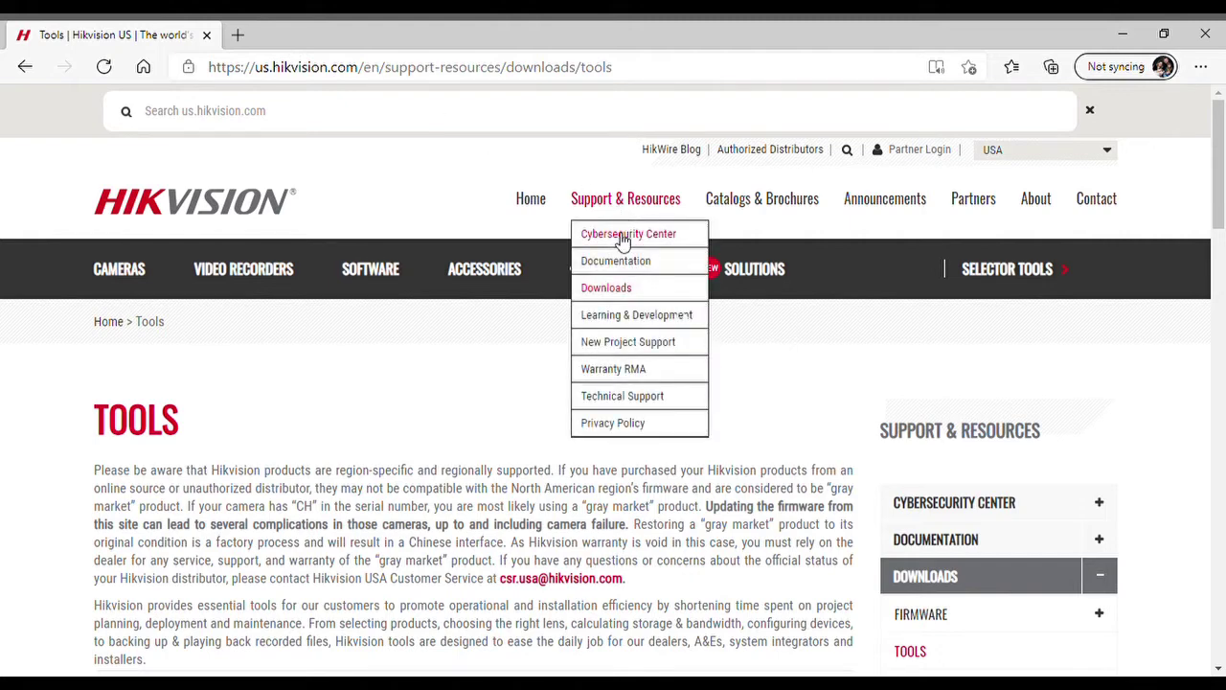
mouse_move(624, 293)
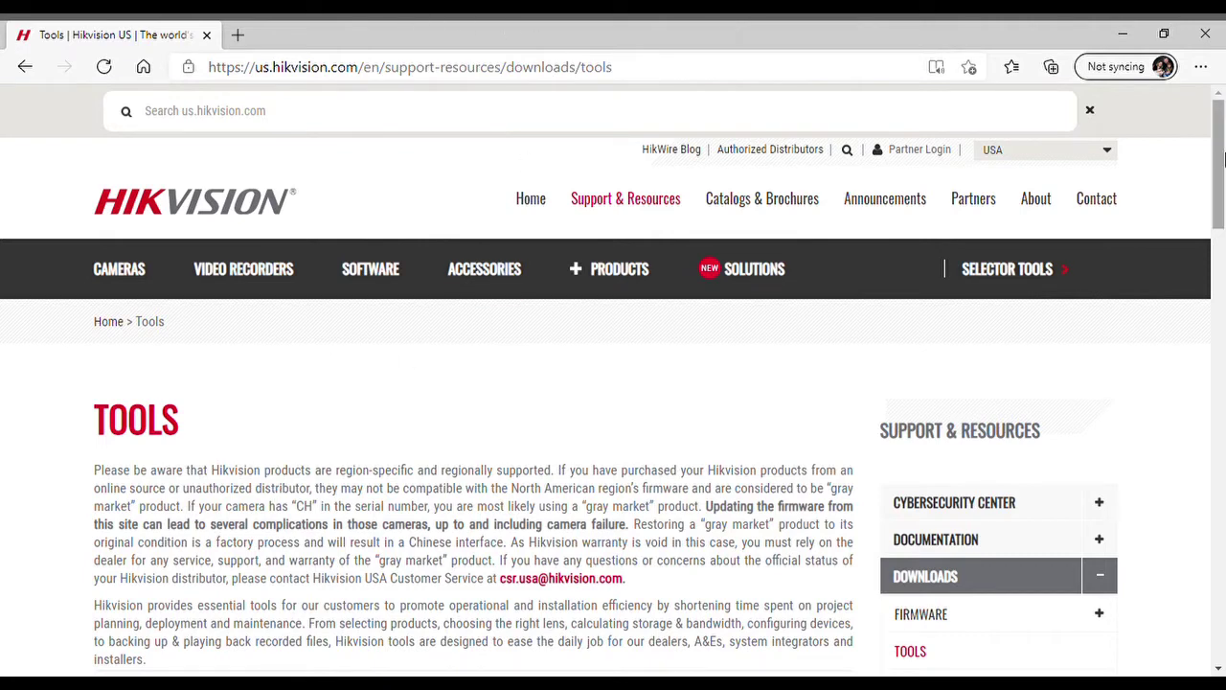
Scroll down the Tools downloads page until SADP and SADP for Mac OS are listed.
left_click_drag(1220, 163, 1224, 196)
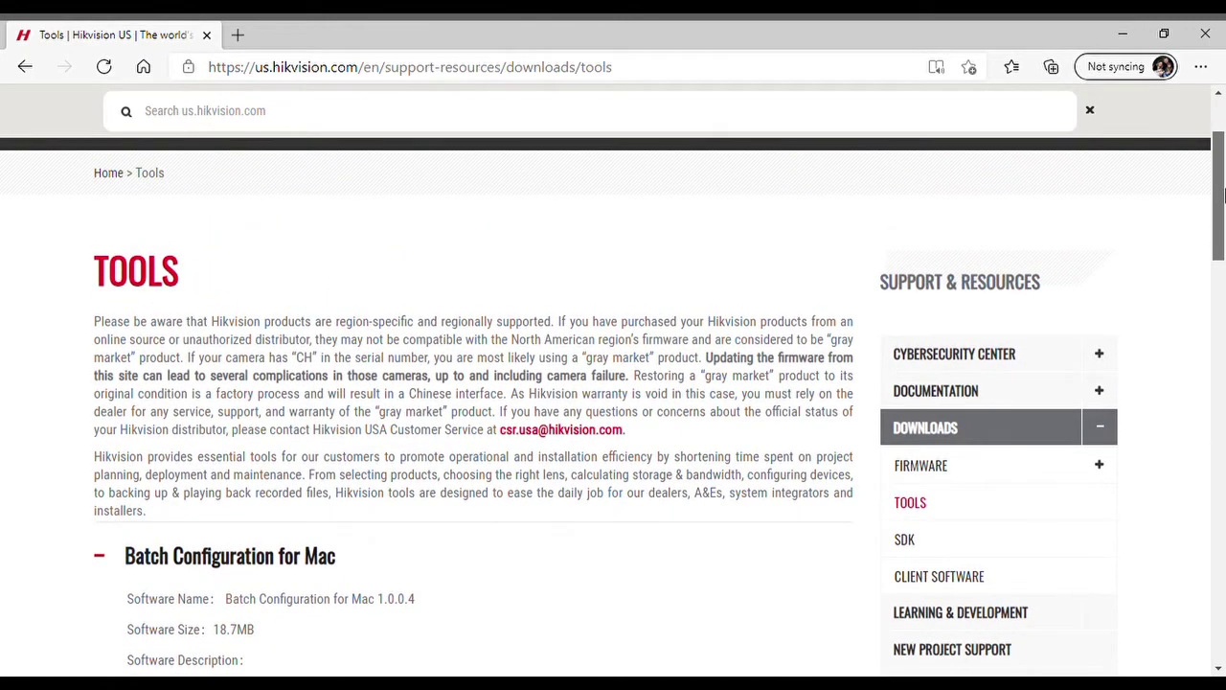
left_click_drag(1223, 196, 1224, 314)
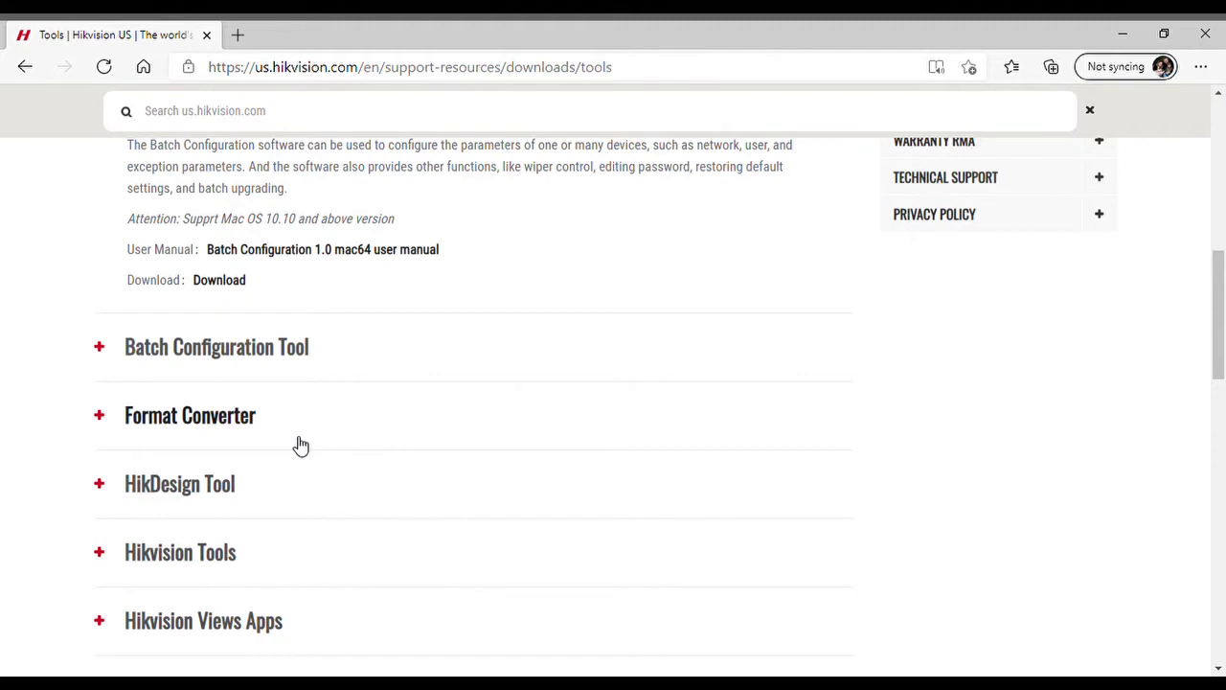
left_click_drag(1218, 278, 1221, 351)
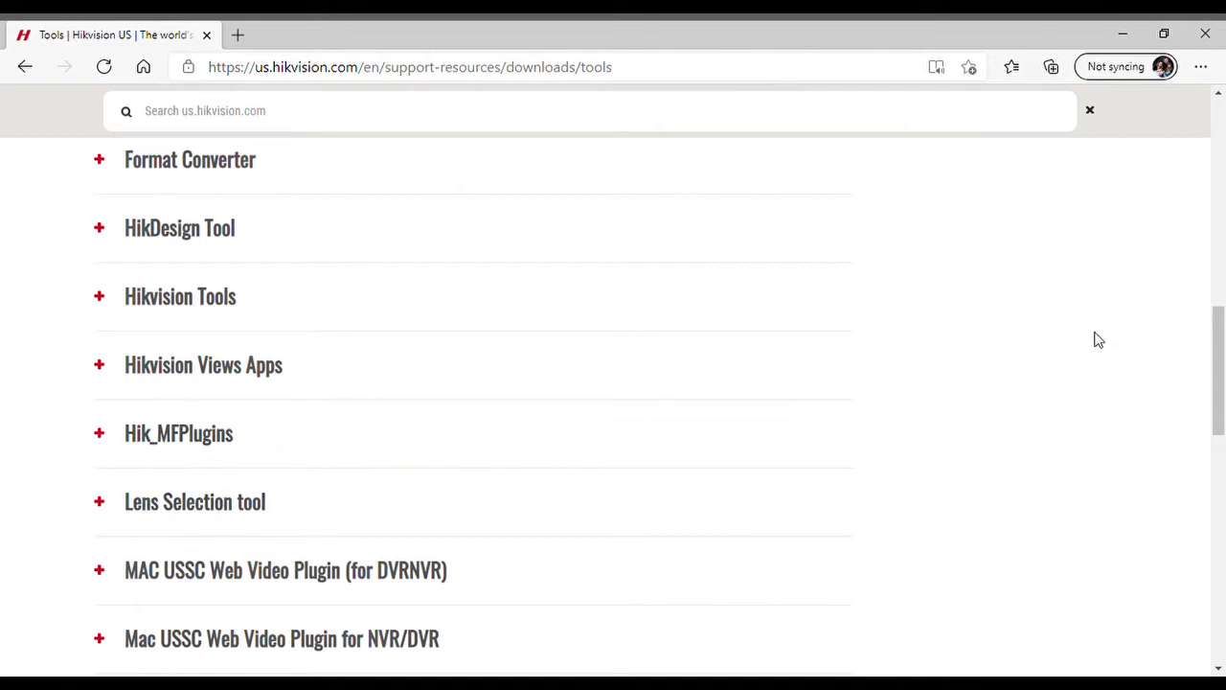
left_click_drag(1221, 339, 1223, 459)
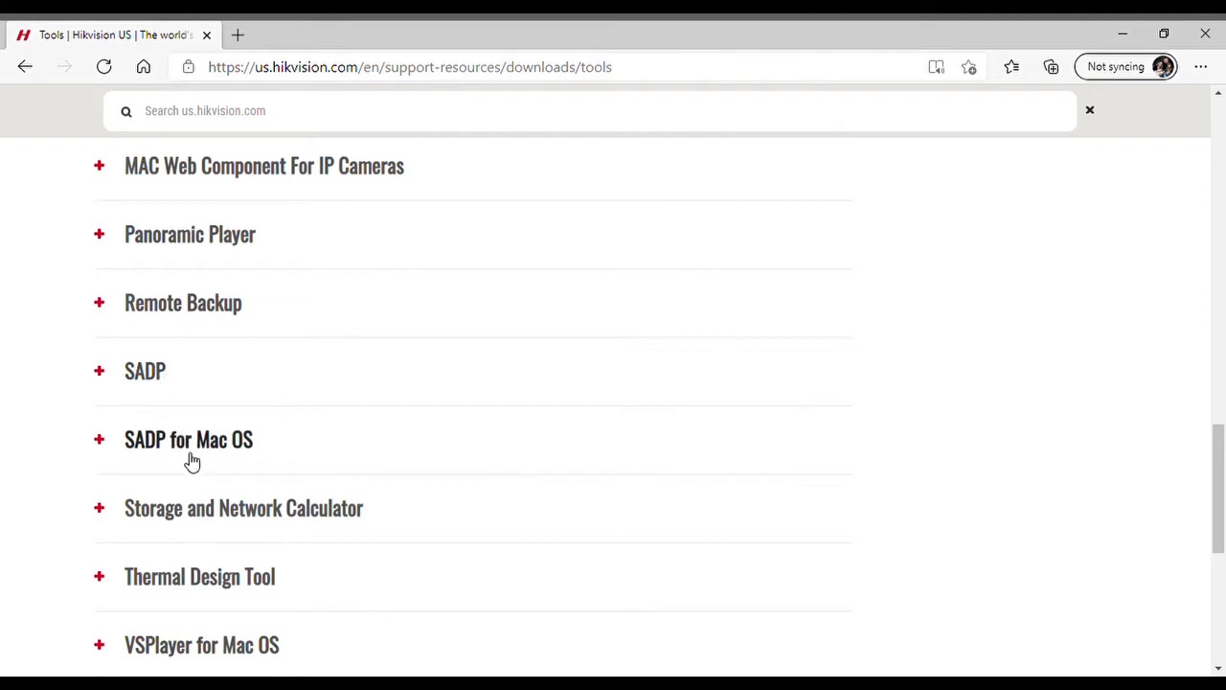
Download the SADP win32 installer zip and open it from the download bar.
left_click(106, 379)
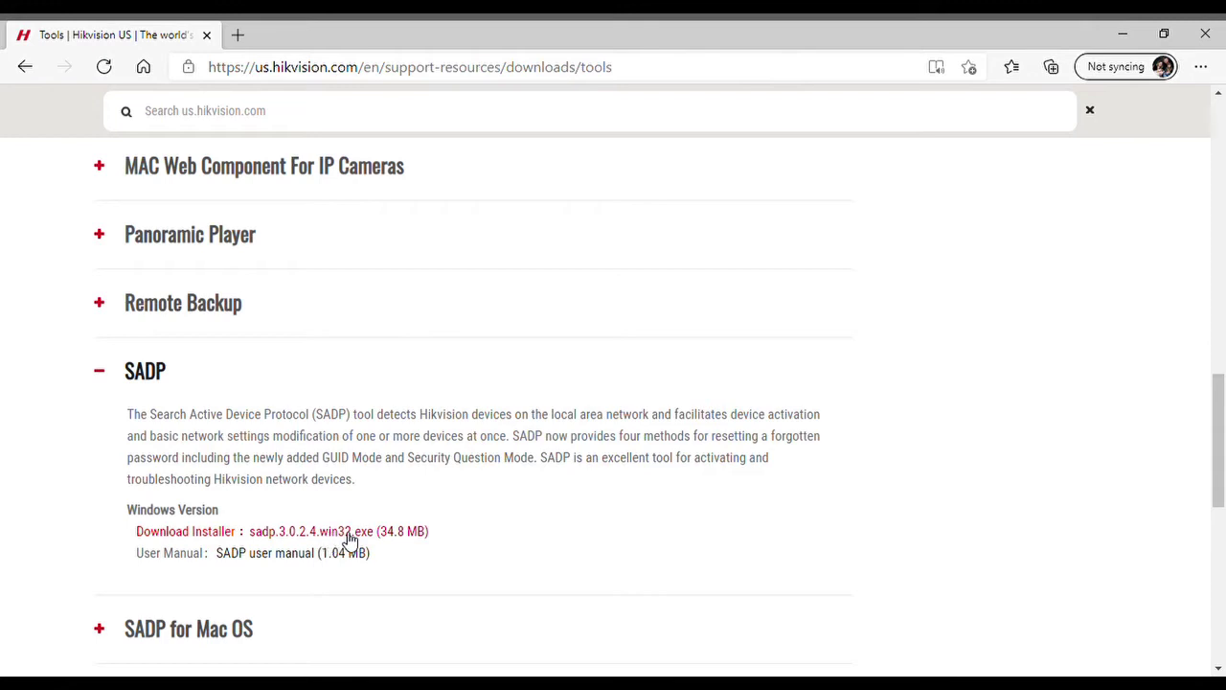
left_click(350, 539)
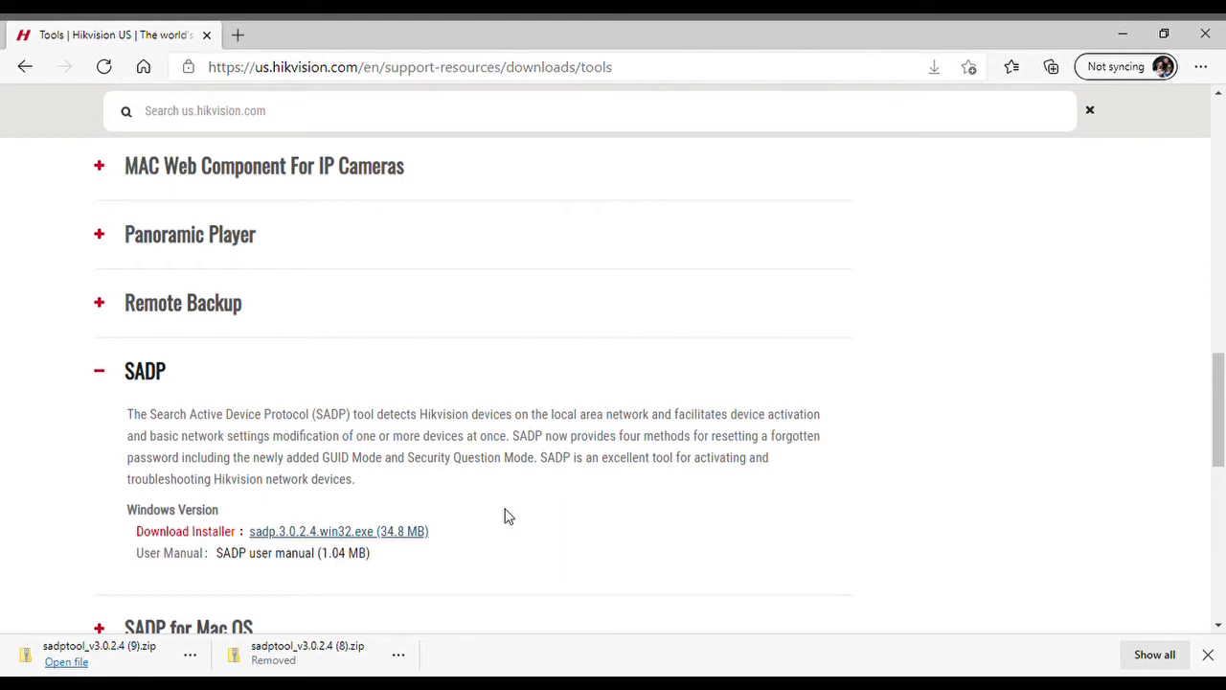
left_click(78, 662)
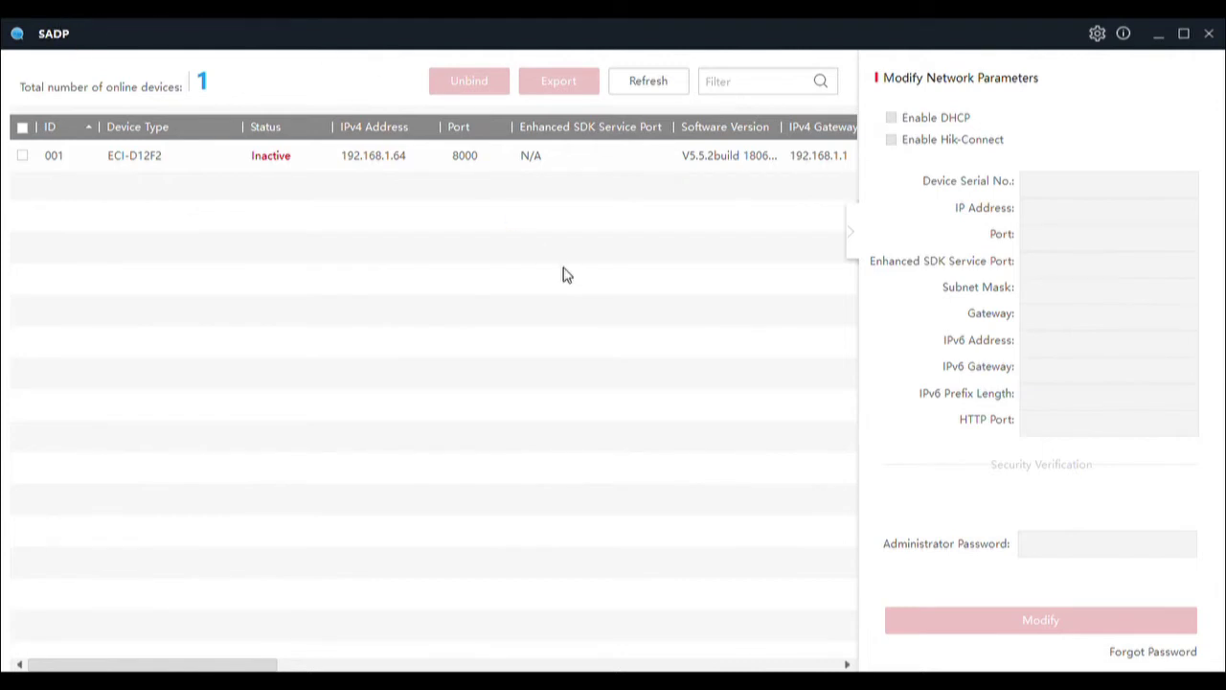
Tick the inactive ECI-D12F2 (device 001) in the device list to show its activation form.
left_click(374, 168)
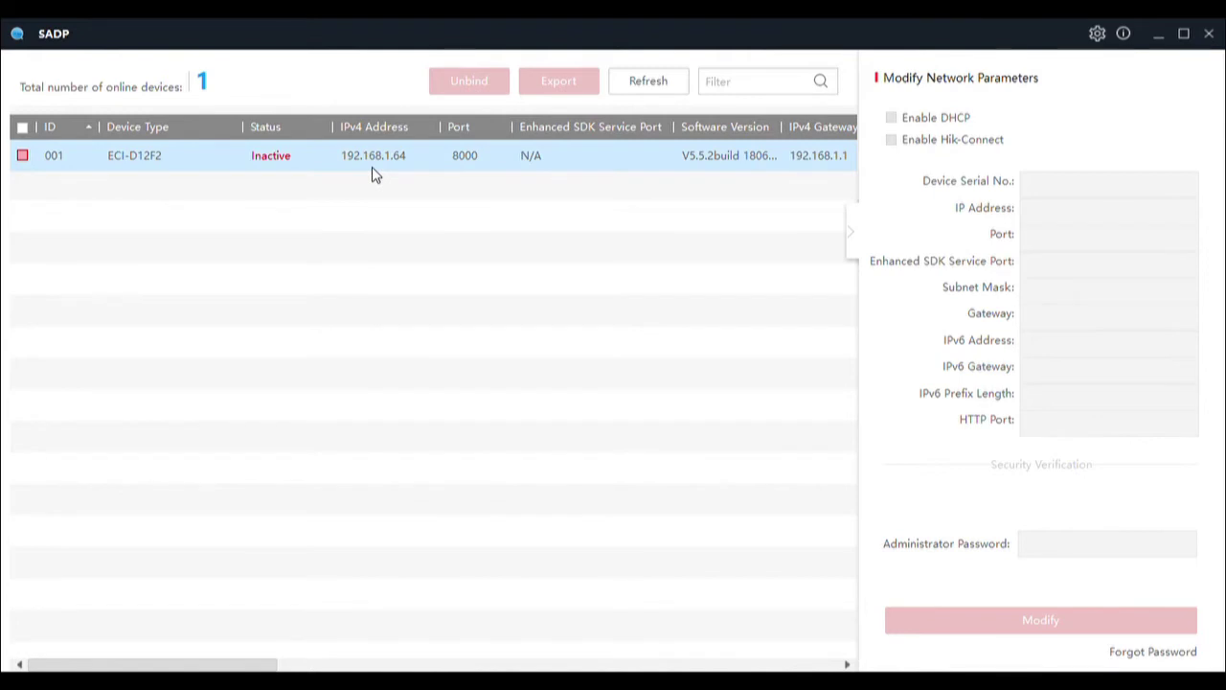
left_click(372, 167)
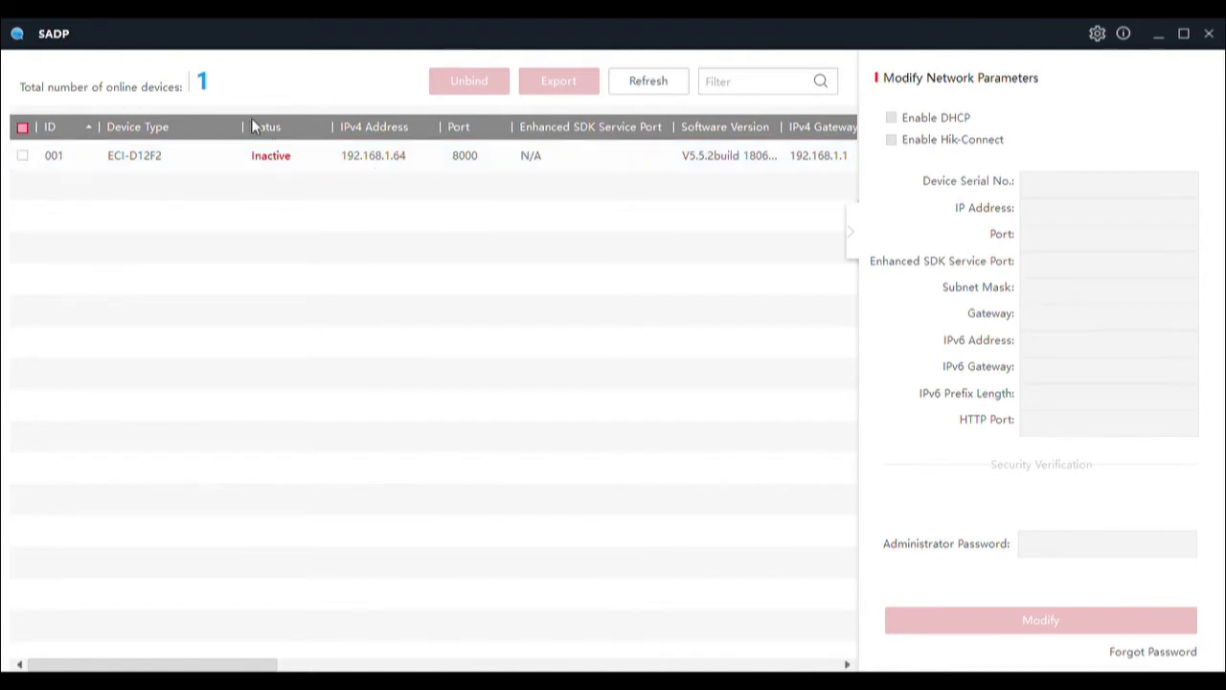
left_click(383, 170)
left_click(382, 170)
left_click(284, 170)
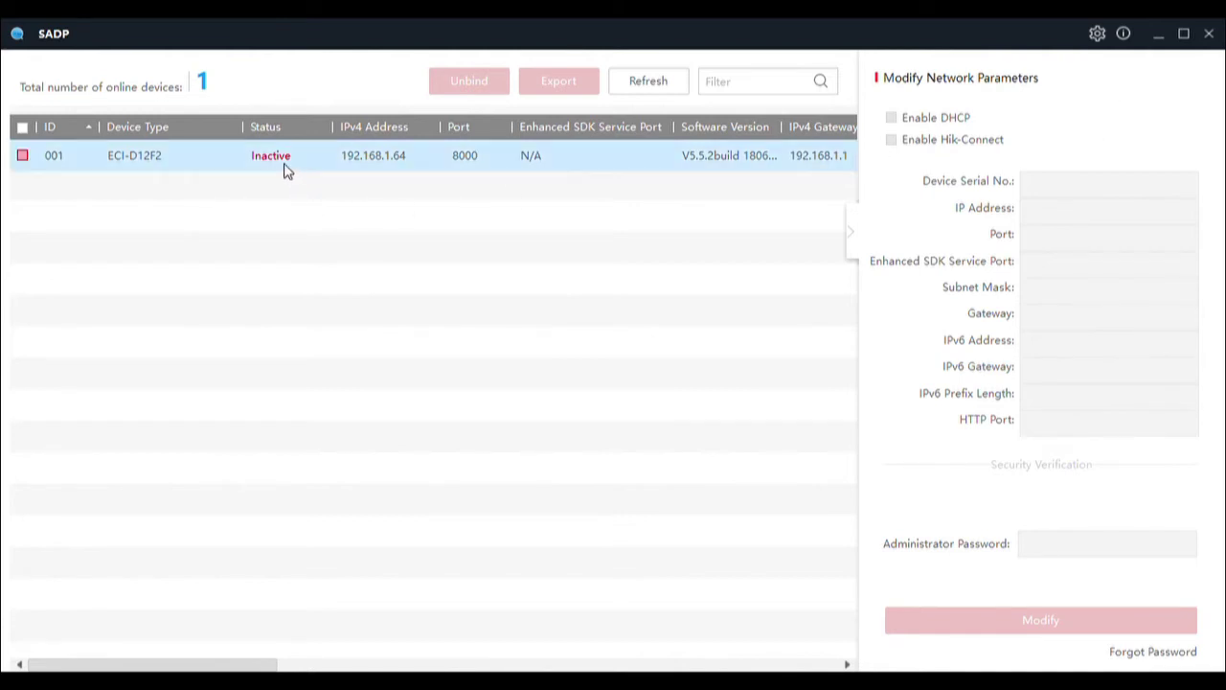
left_click(561, 448)
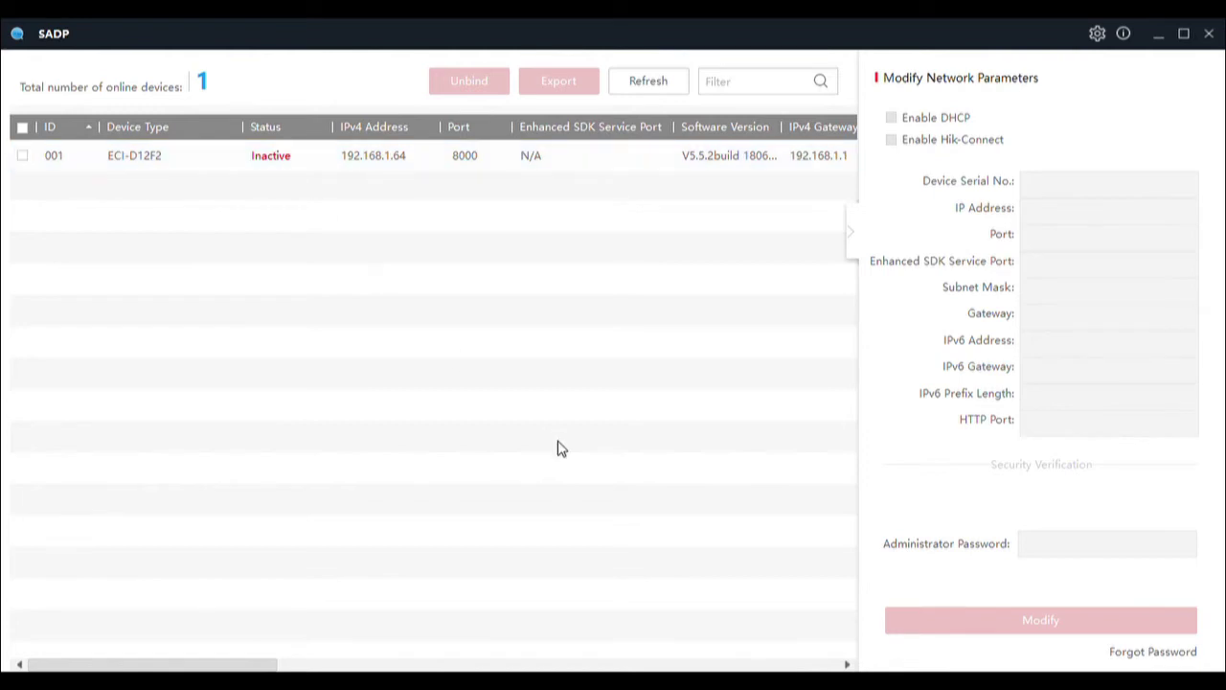
left_click(23, 157)
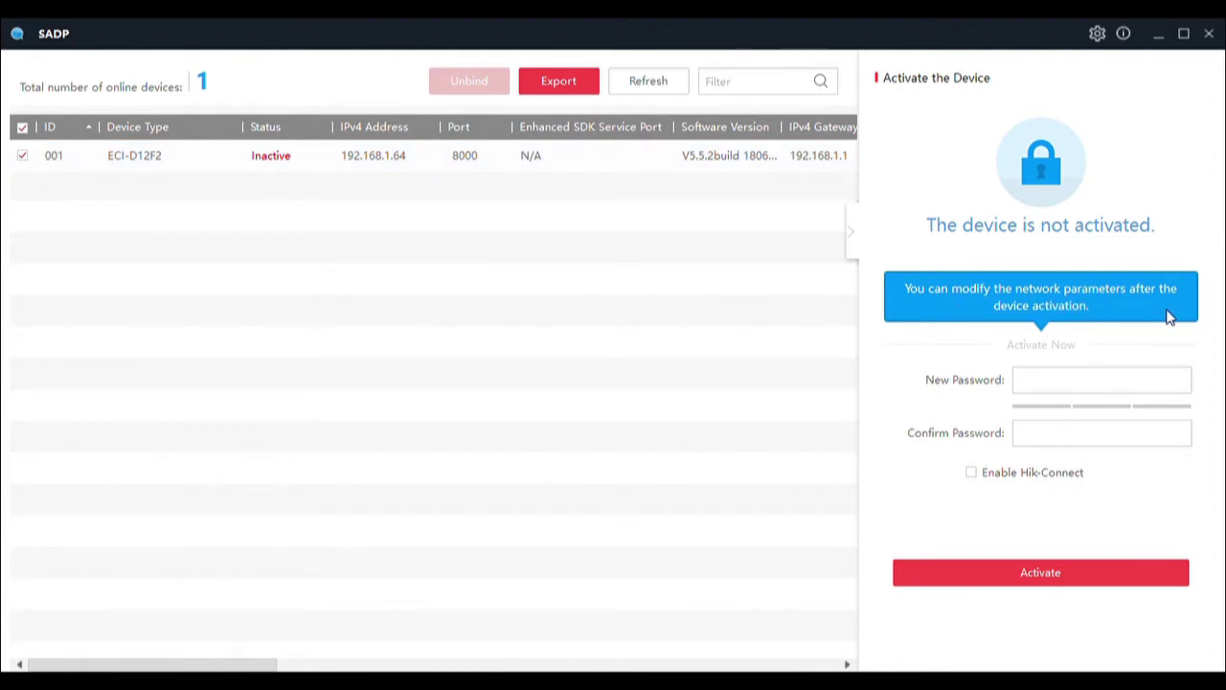
left_click(1083, 380)
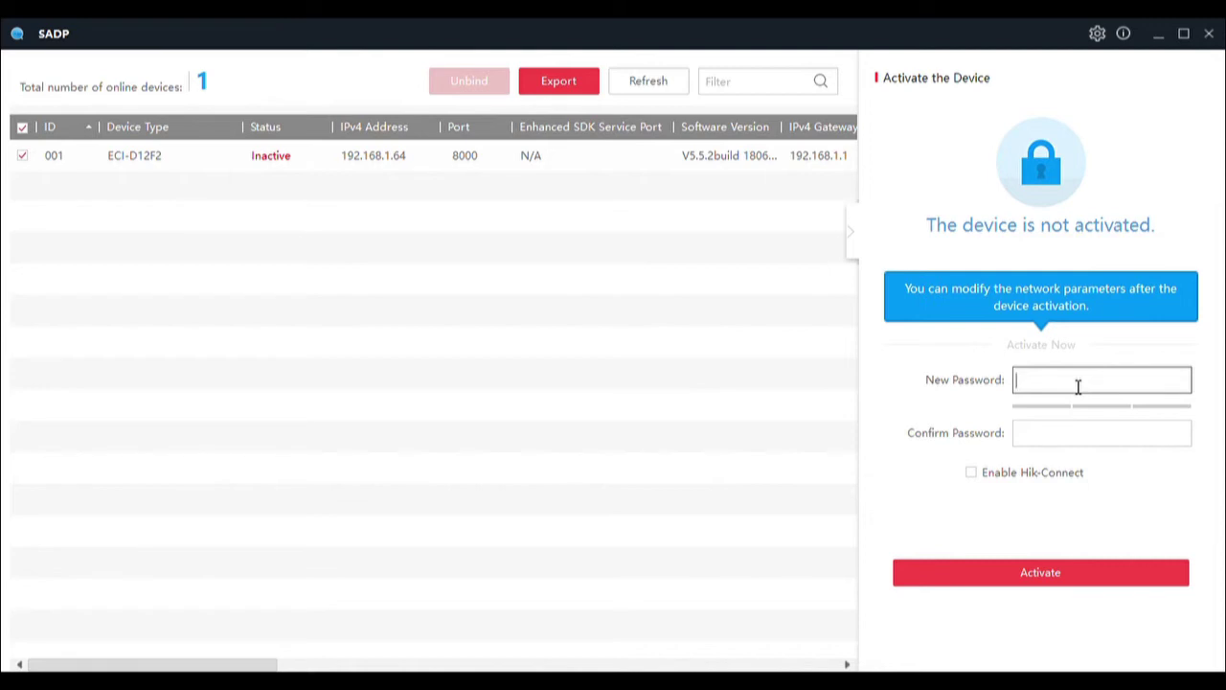
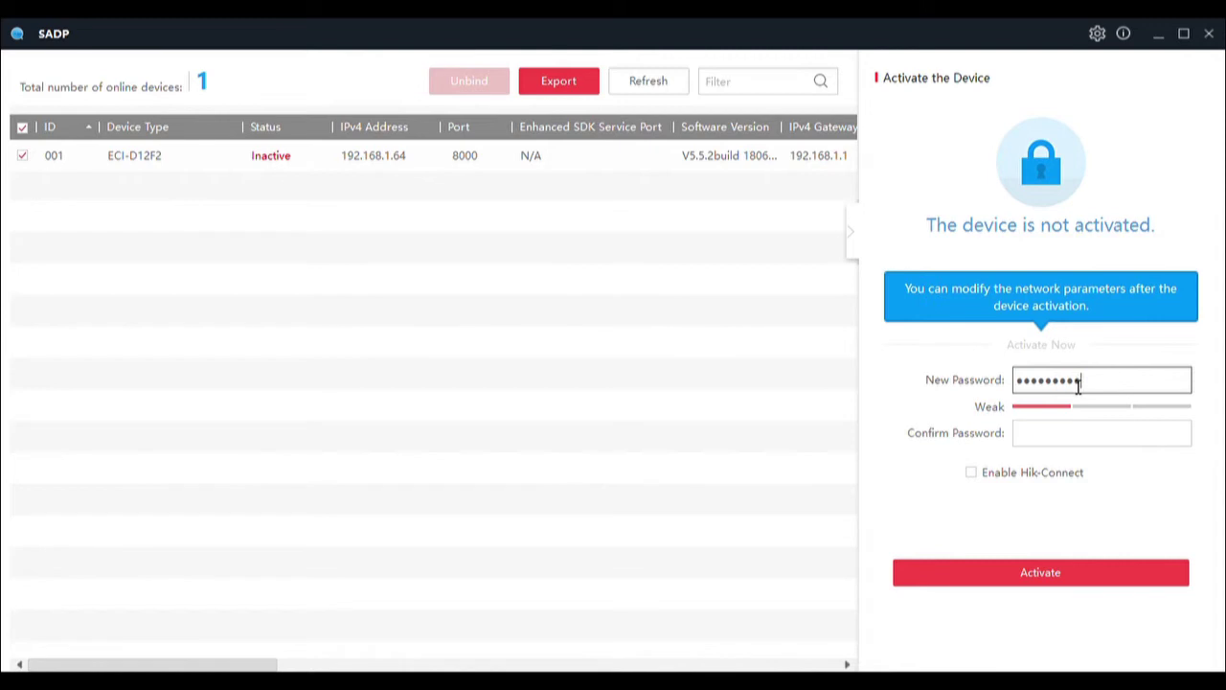
Type the new password in New Password and Confirm Password, correcting the first field.
left_click(1081, 437)
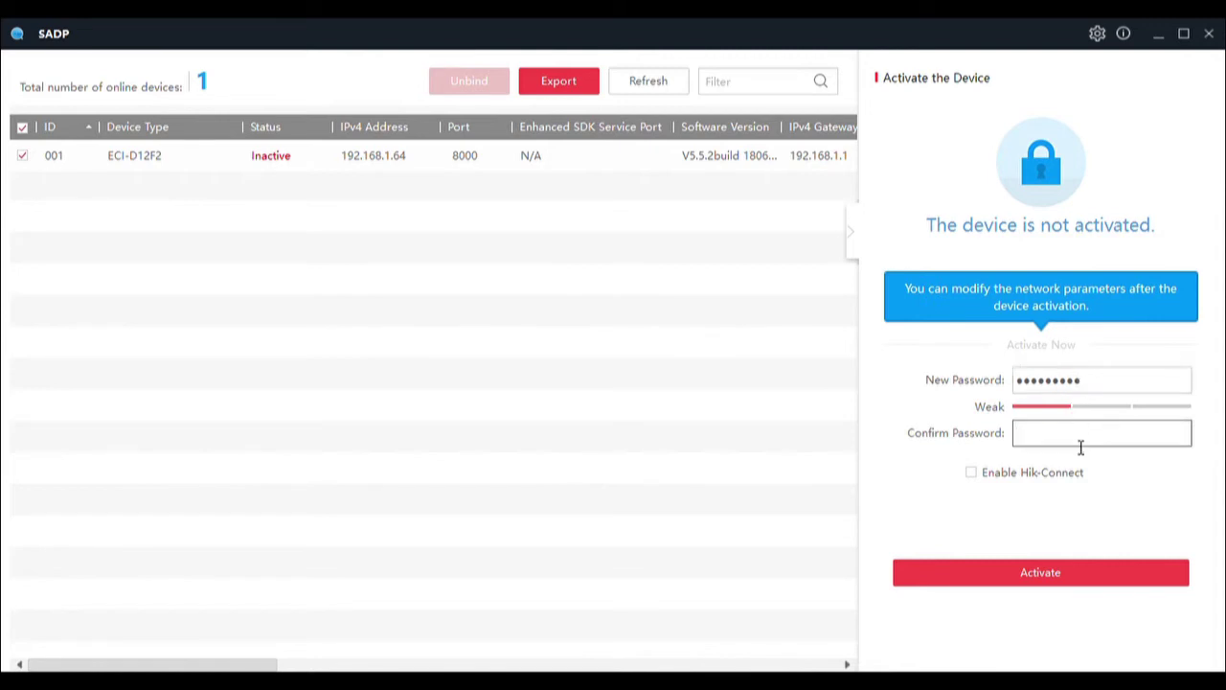
left_click(1027, 381)
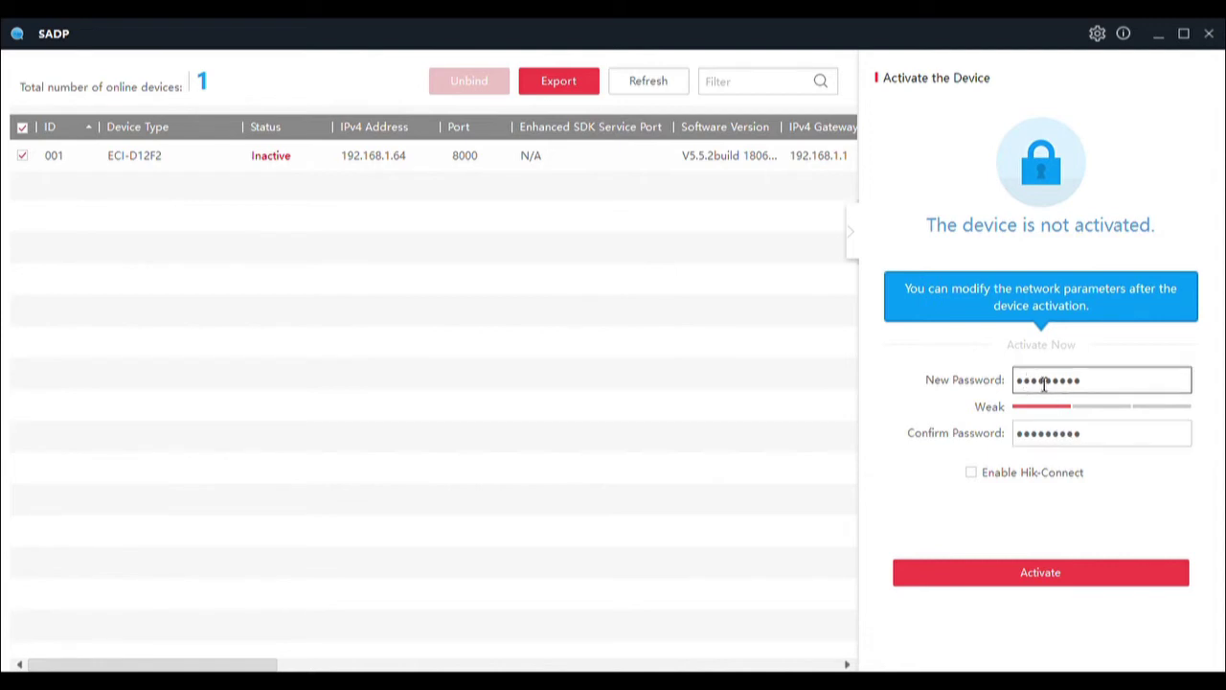
key("BackSpace")
type("a")
Activate the ECI-D12F2 camera with the entered password.
left_click(1071, 575)
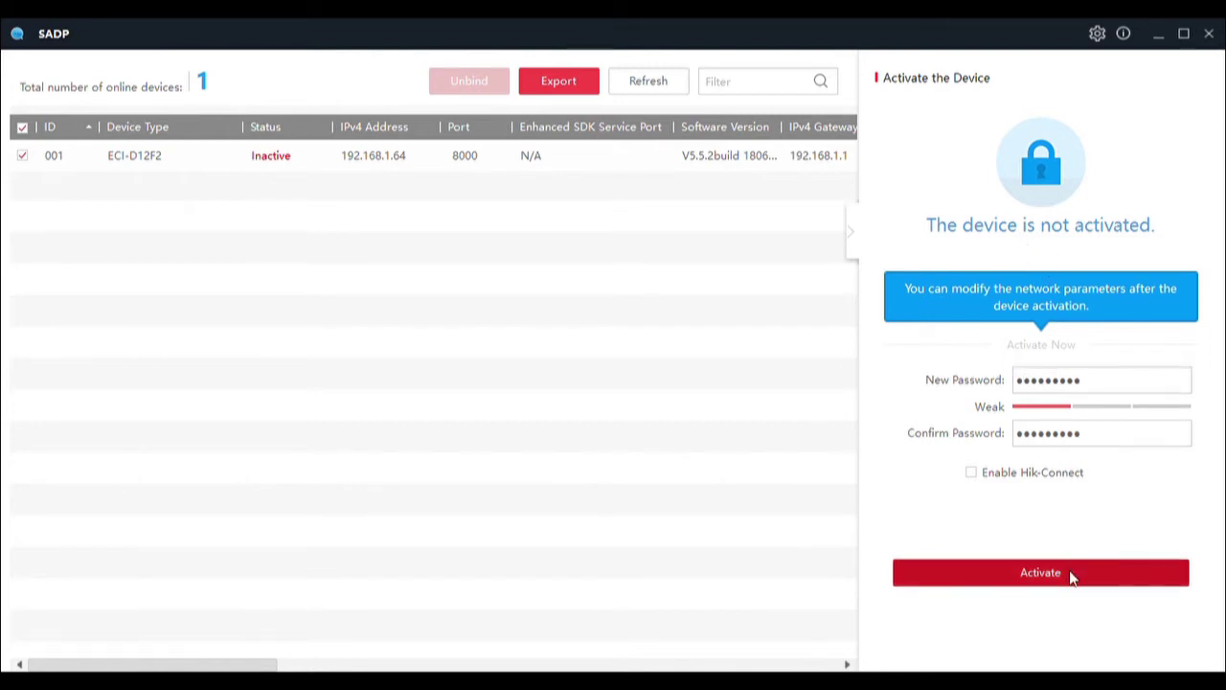
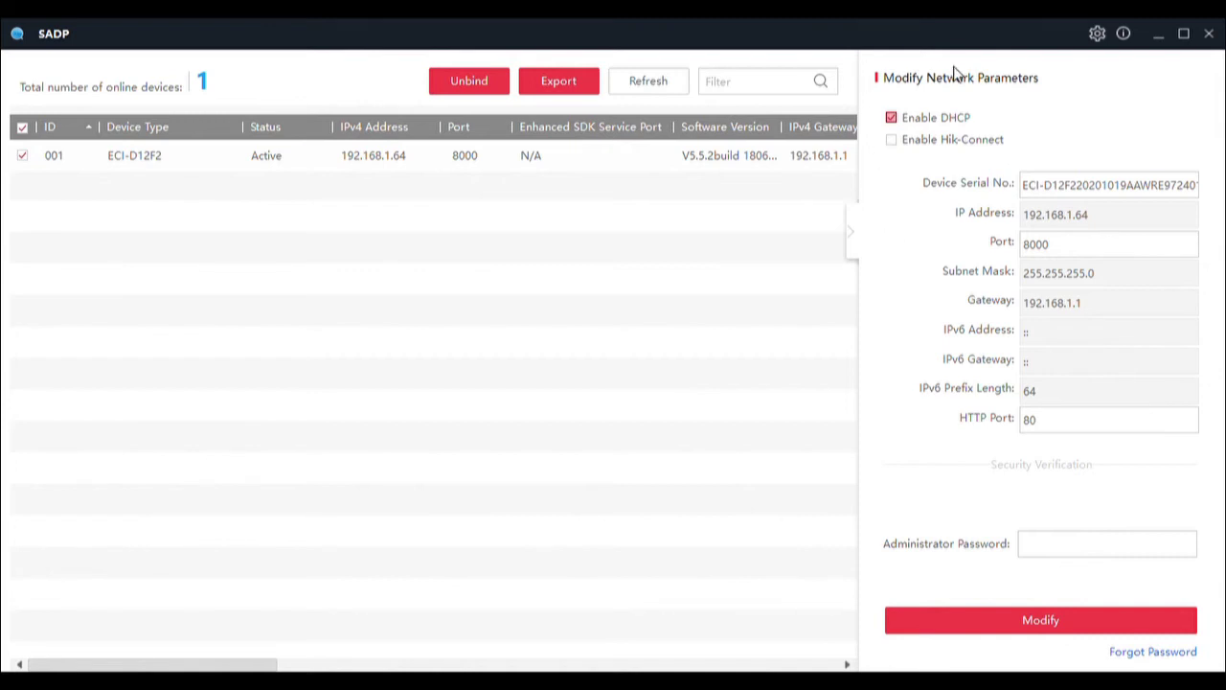
Apply DHCP to the ECI-D12F2 using the admin password, then refresh to find it at 192.168.0.61.
left_click(905, 141)
left_click(942, 139)
left_click(1065, 547)
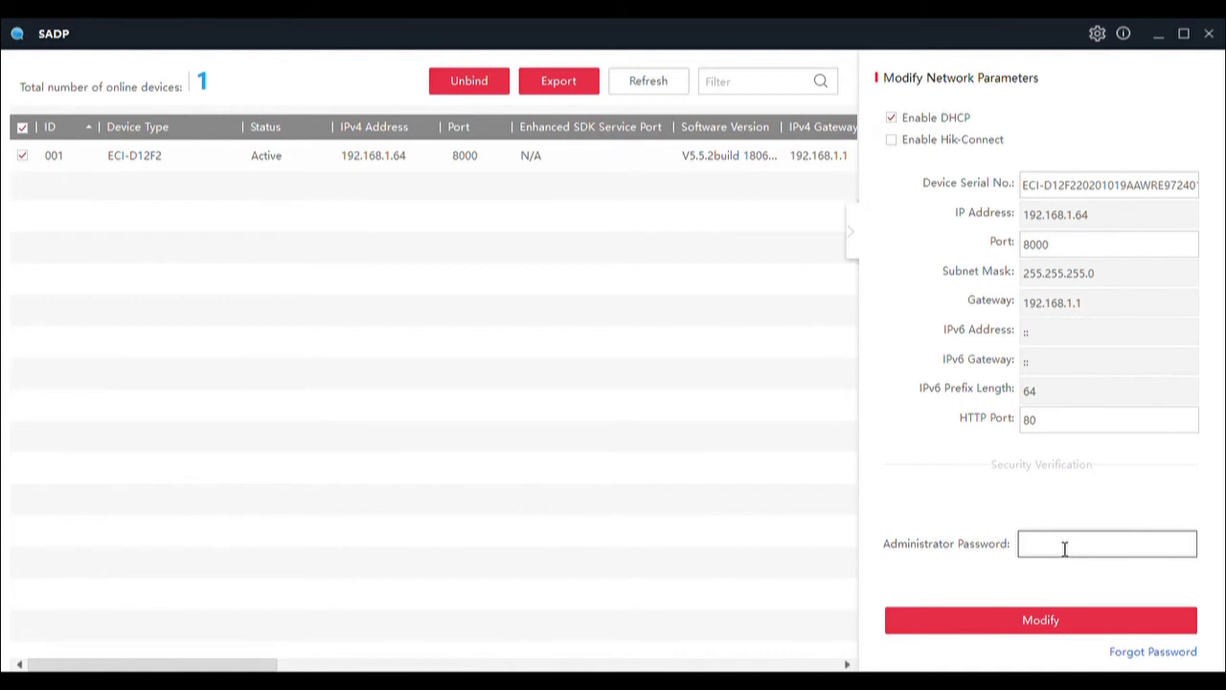
type("•••••••••")
left_click(1058, 621)
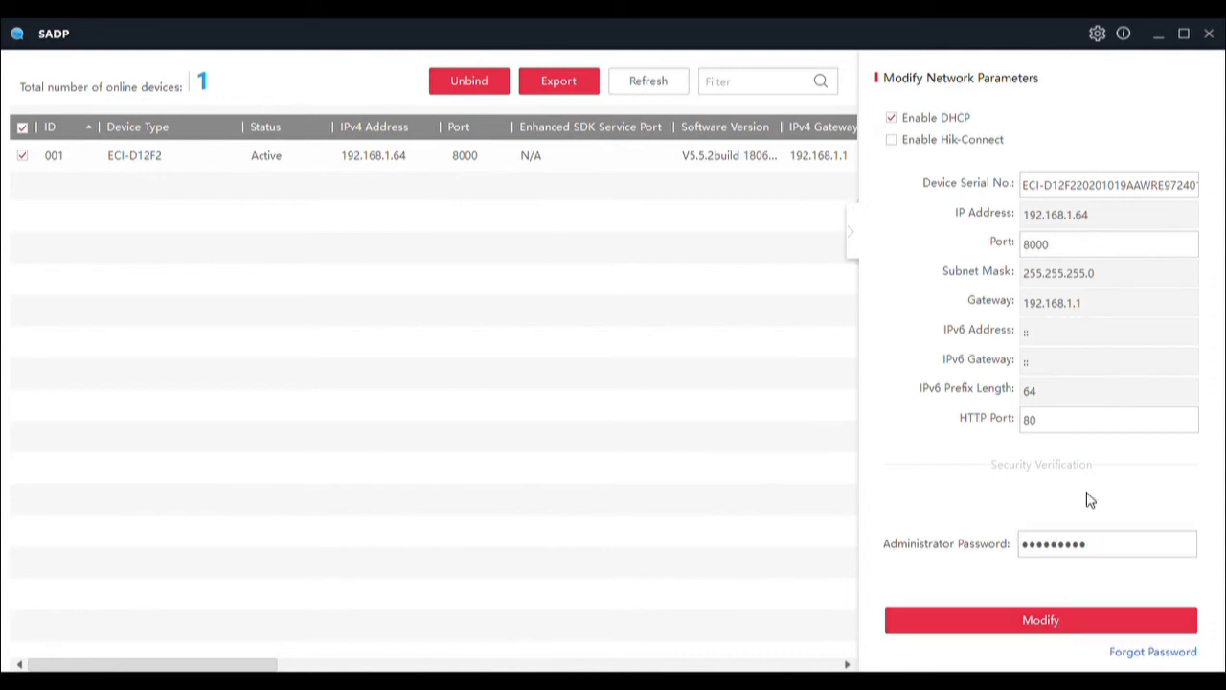
left_click(1087, 244)
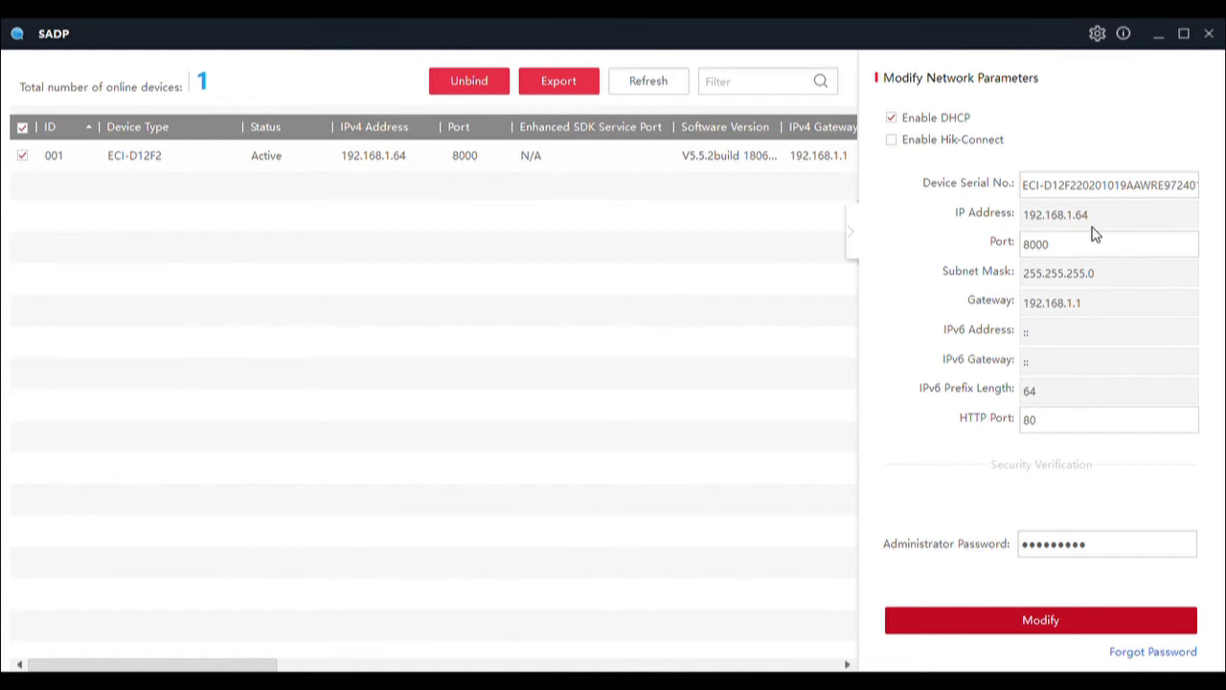
left_click(665, 88)
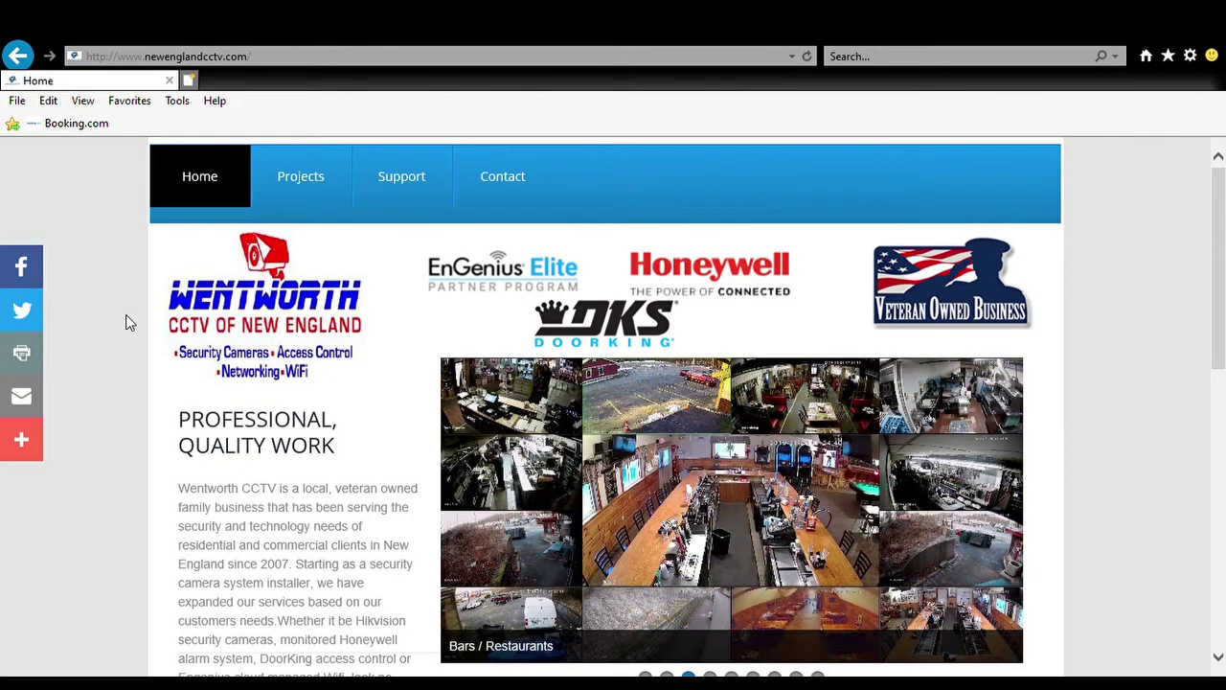
Browse to 192.168.0.61 in Internet Explorer to reach the camera login page.
left_click(445, 58)
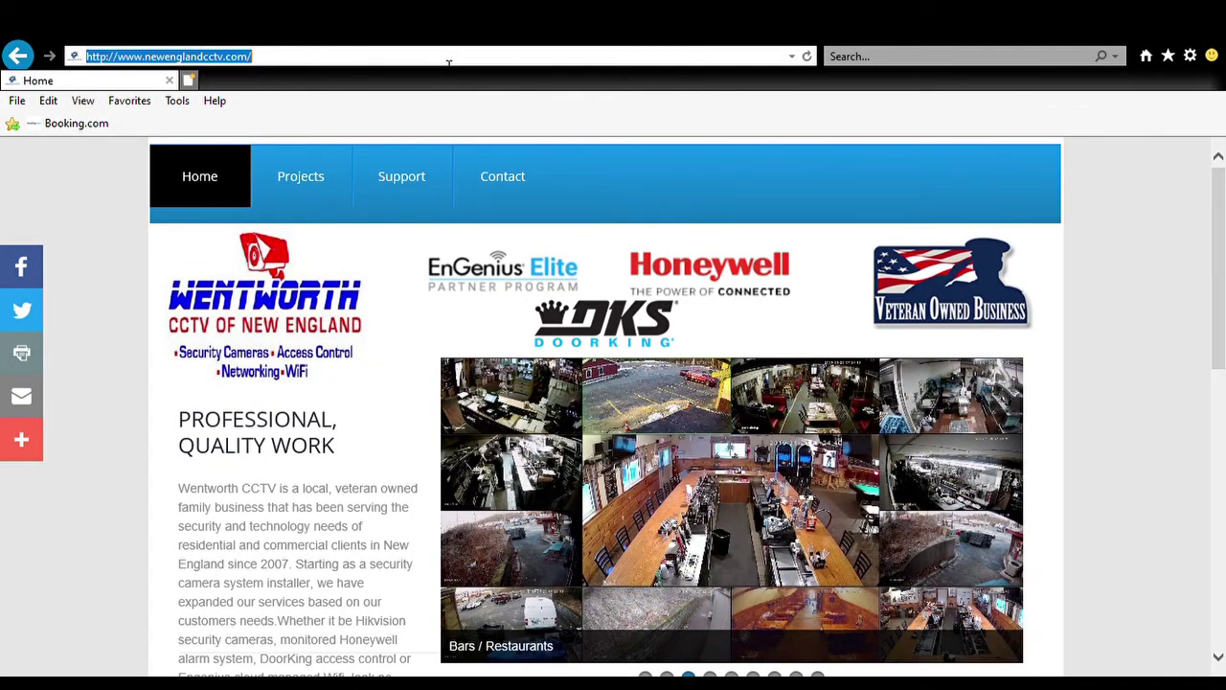
type("192.168")
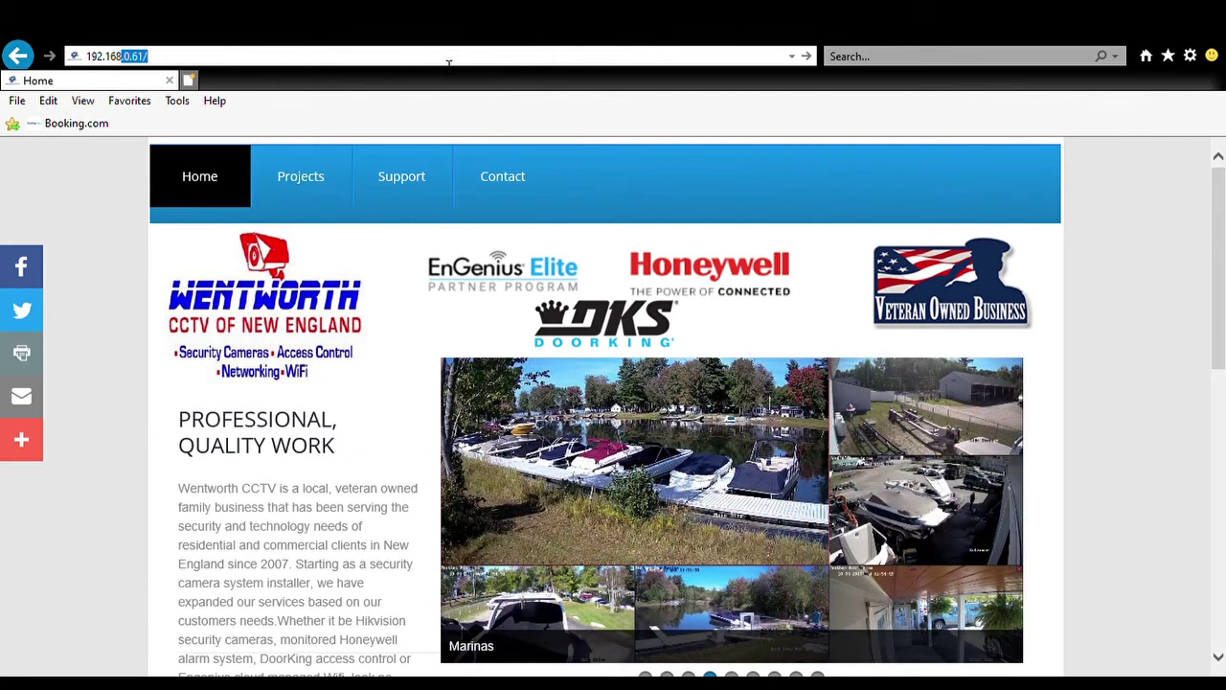
type(".0.61")
key("Return")
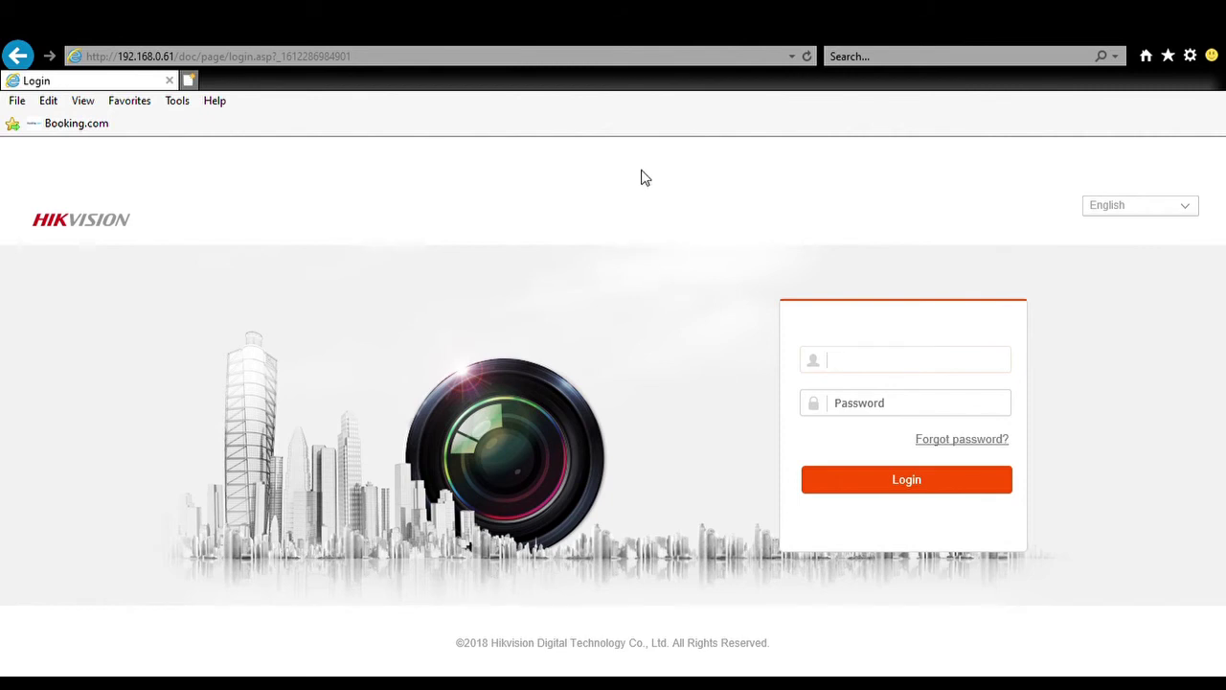
Log in as admin with the administrator password to reach the Live View feed.
type("admin")
key("Tab")
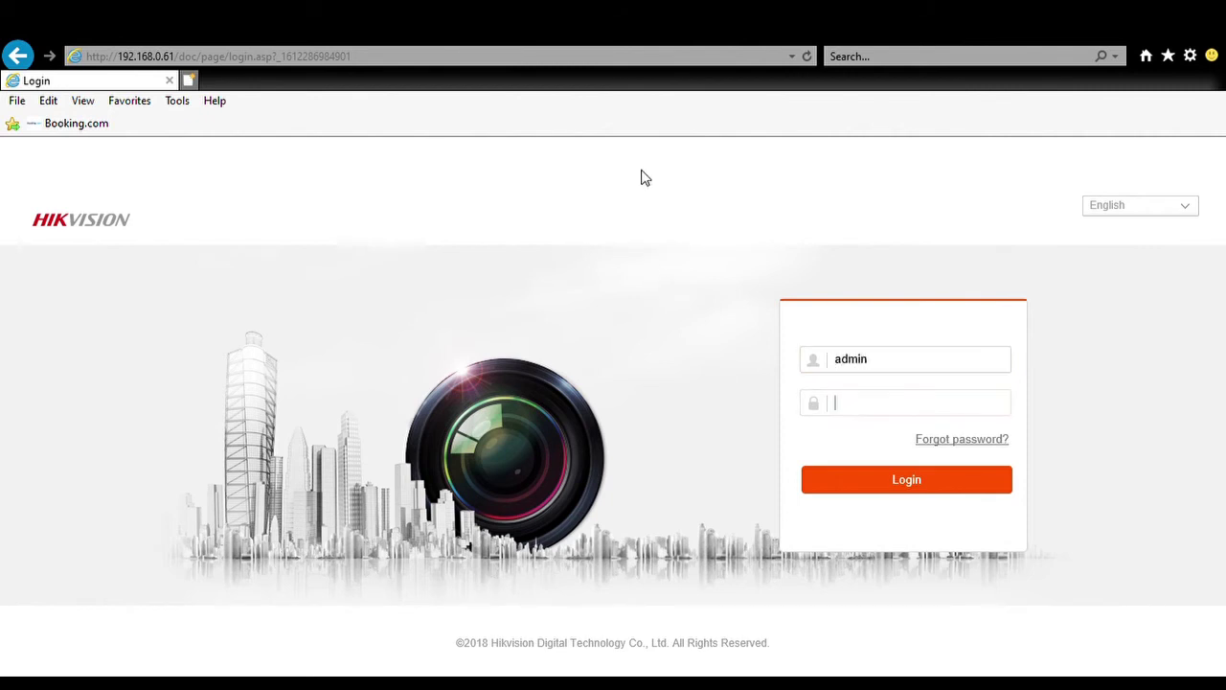
type("********")
left_click(924, 482)
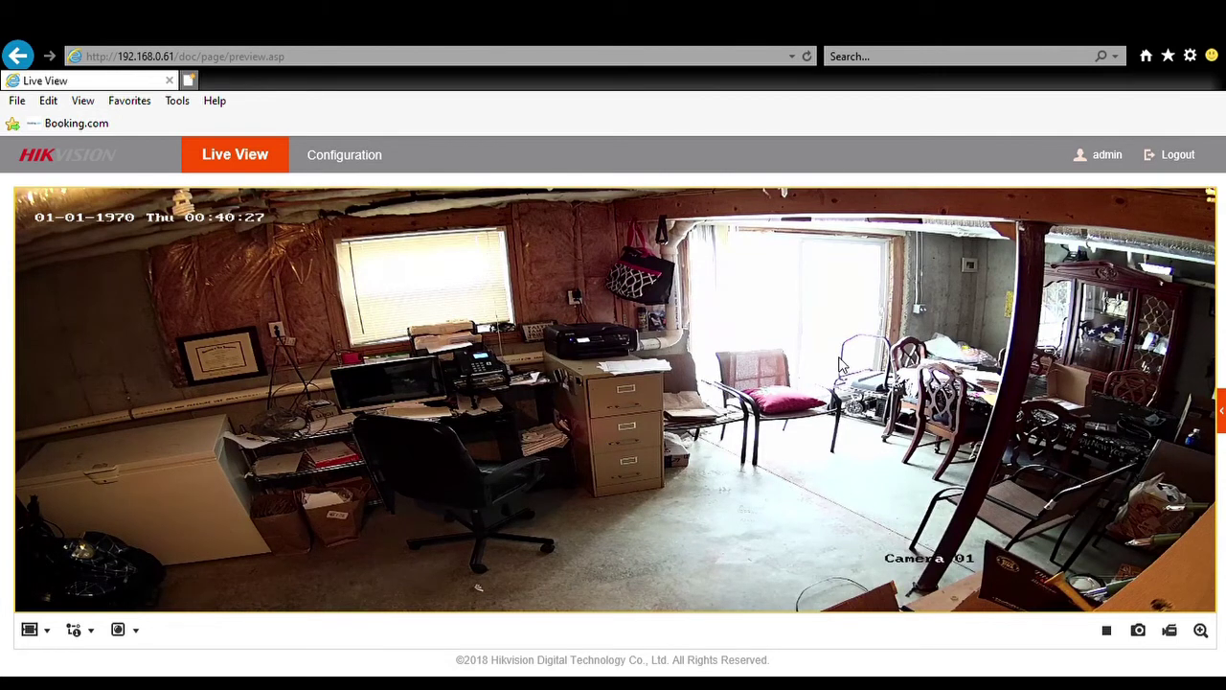
Go to Configuration's System Settings Basic Information page, showing device IP CAMERA, firmware V5.5.2.
left_click(357, 161)
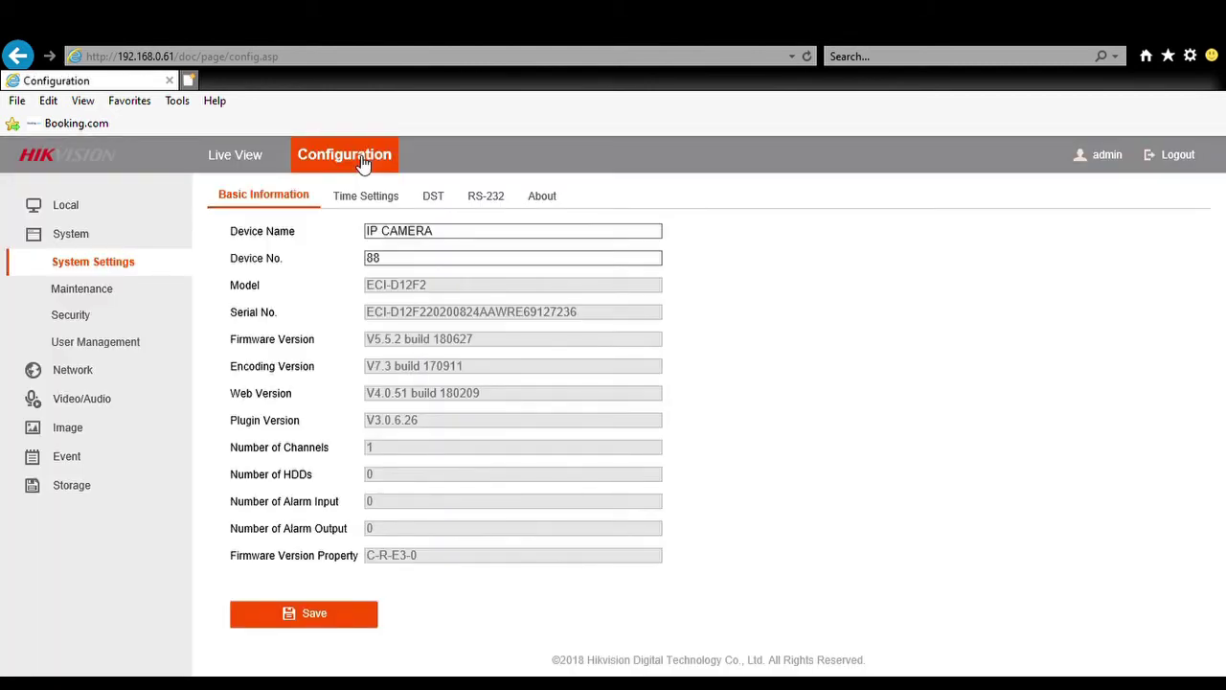
left_click(246, 157)
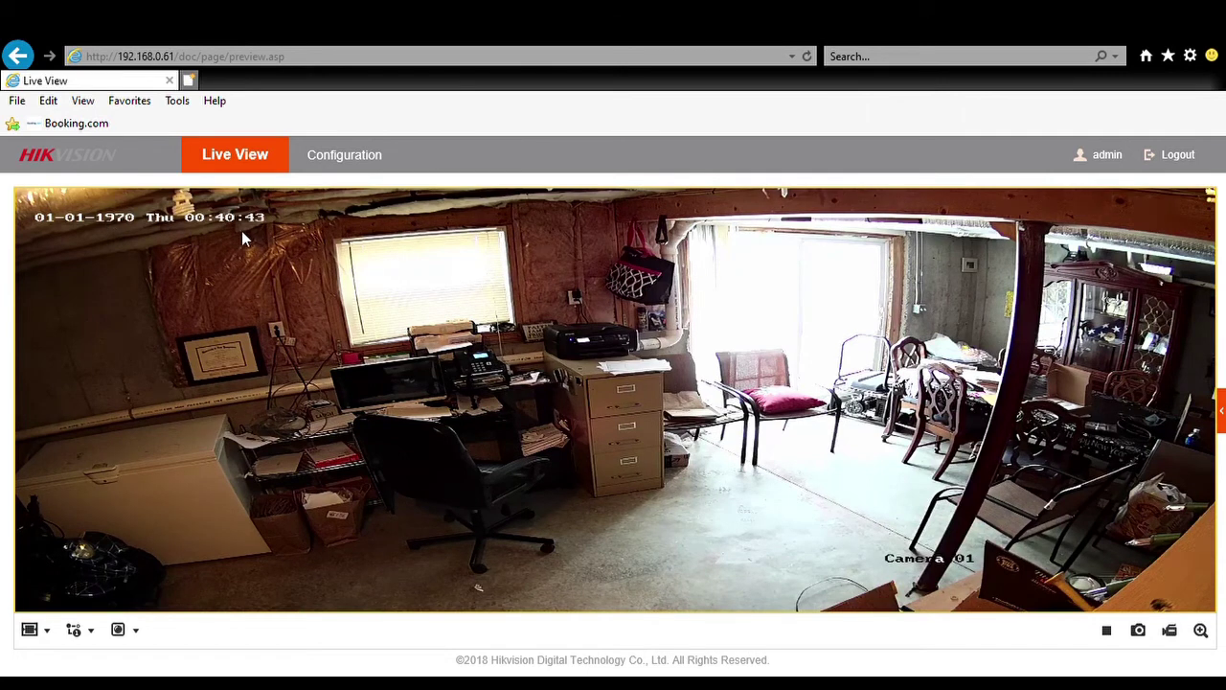
left_click(360, 158)
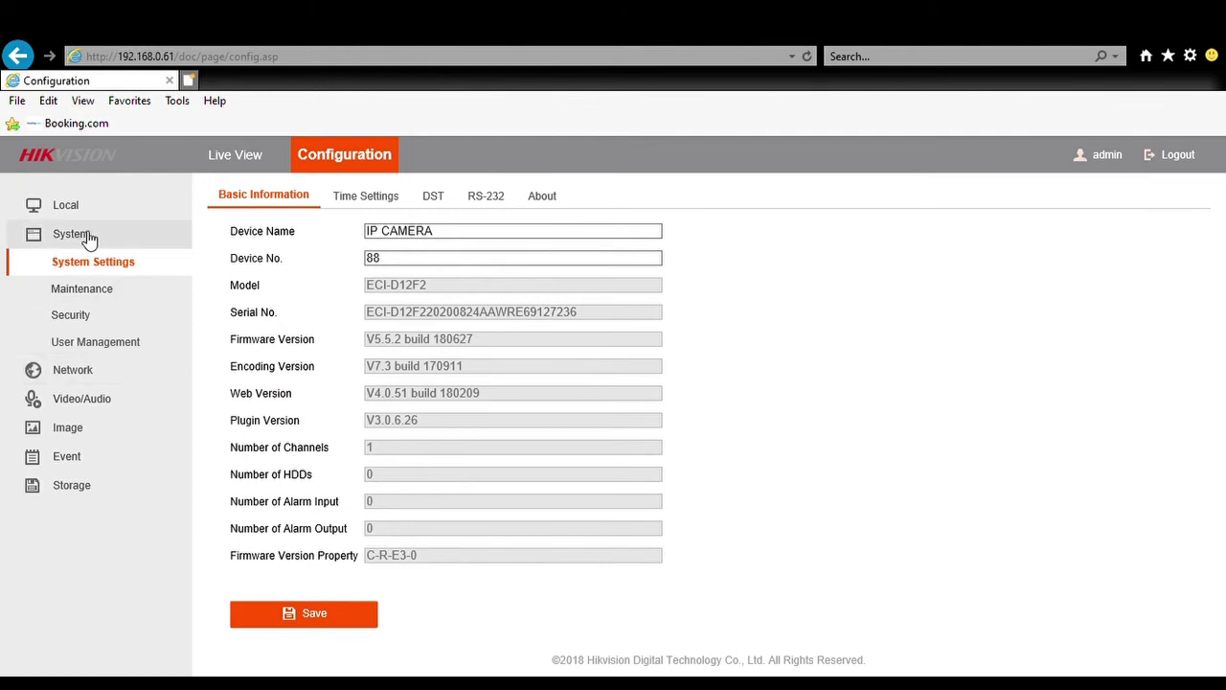
Save time zone GMT-05:00 Eastern synced with computer time, then verify the clock in Live View.
left_click(354, 199)
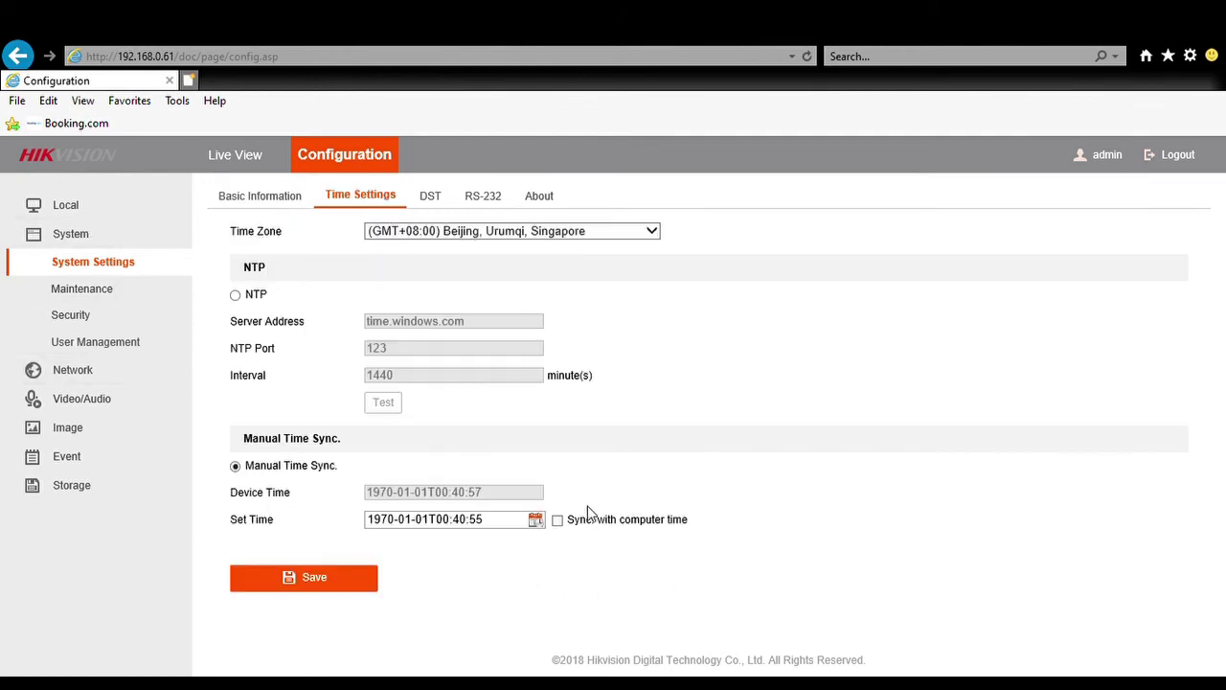
left_click(559, 522)
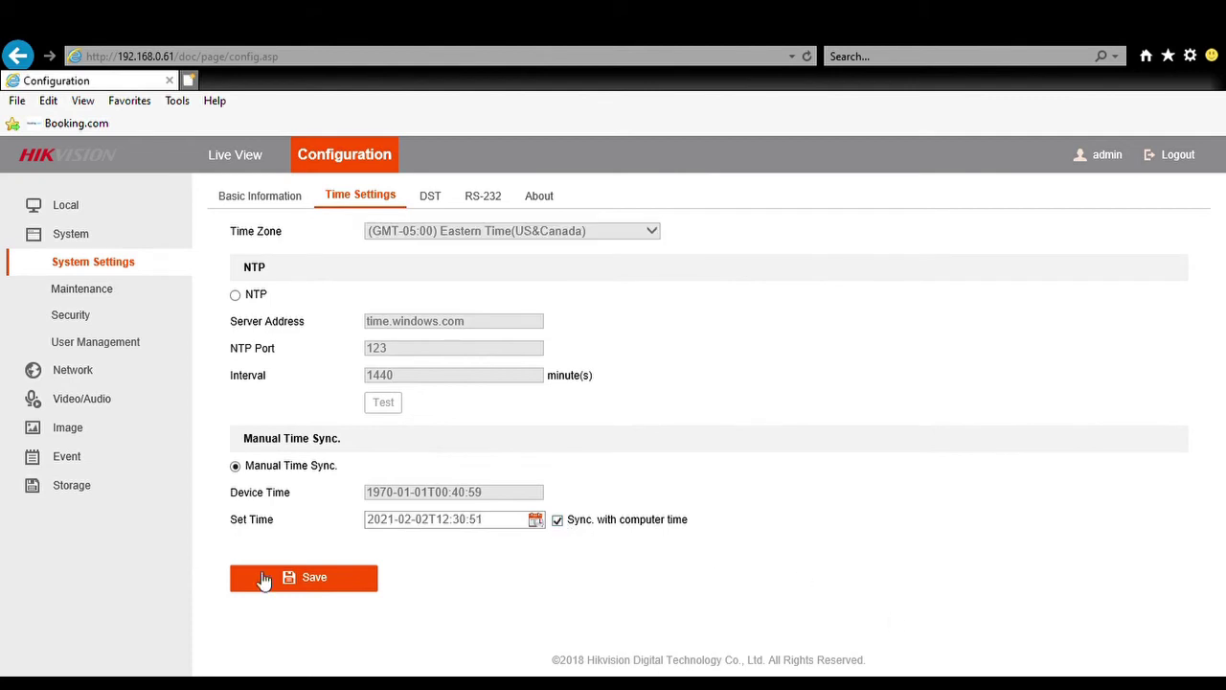
left_click(320, 577)
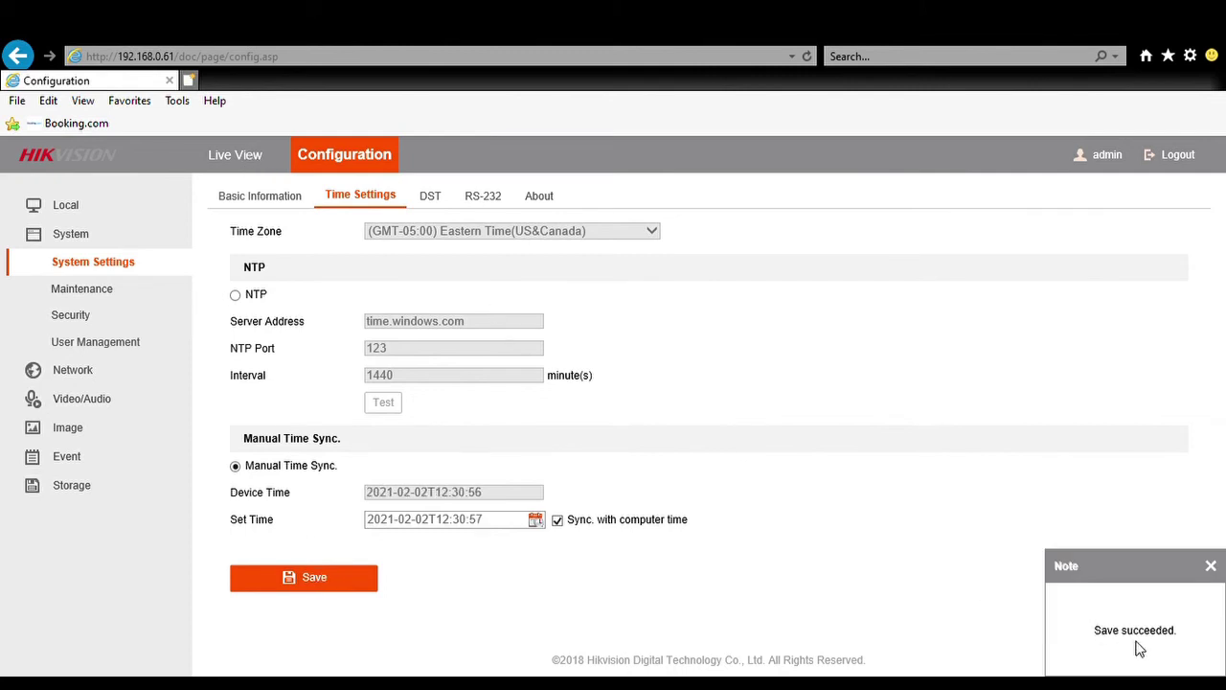
left_click(247, 159)
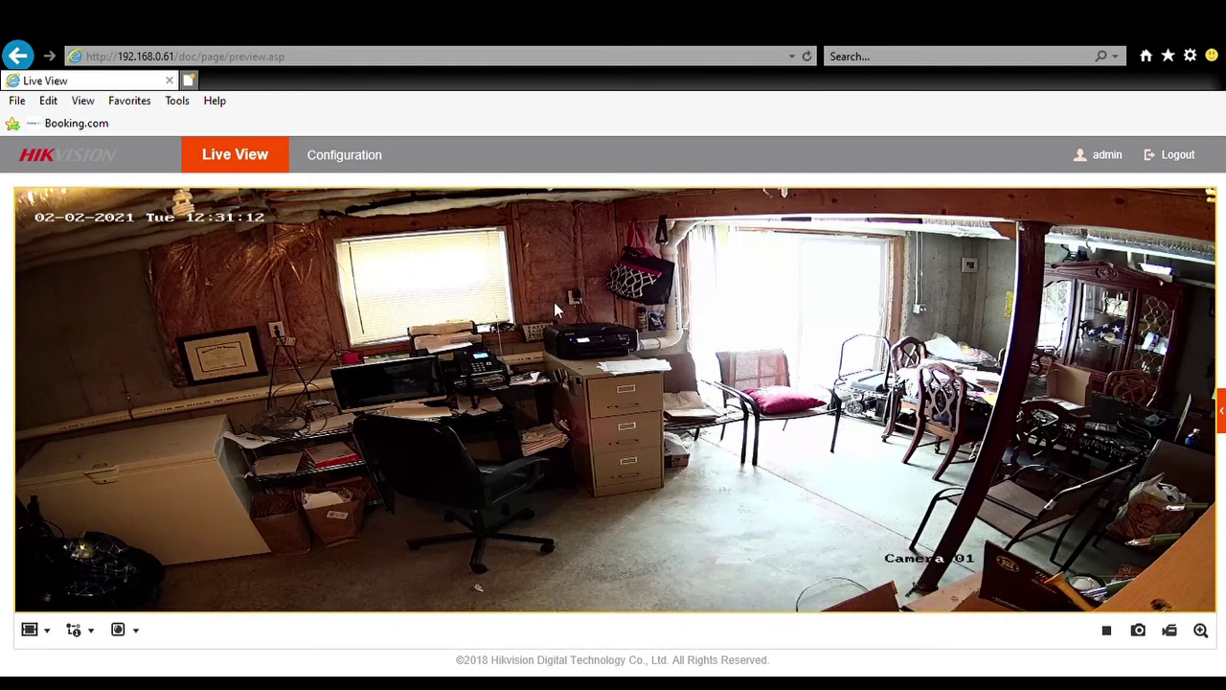
left_click(367, 156)
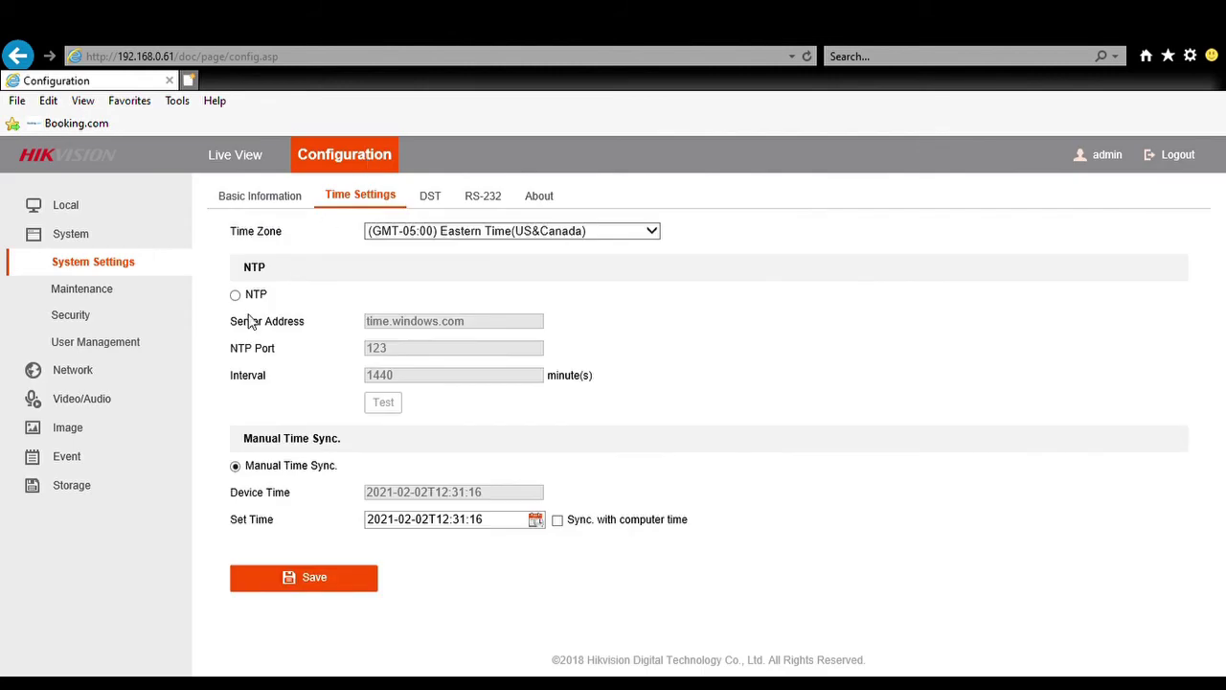
In Image > OSD Settings, rename the camera from Camera 01 to 'Basement Shop'.
left_click(74, 434)
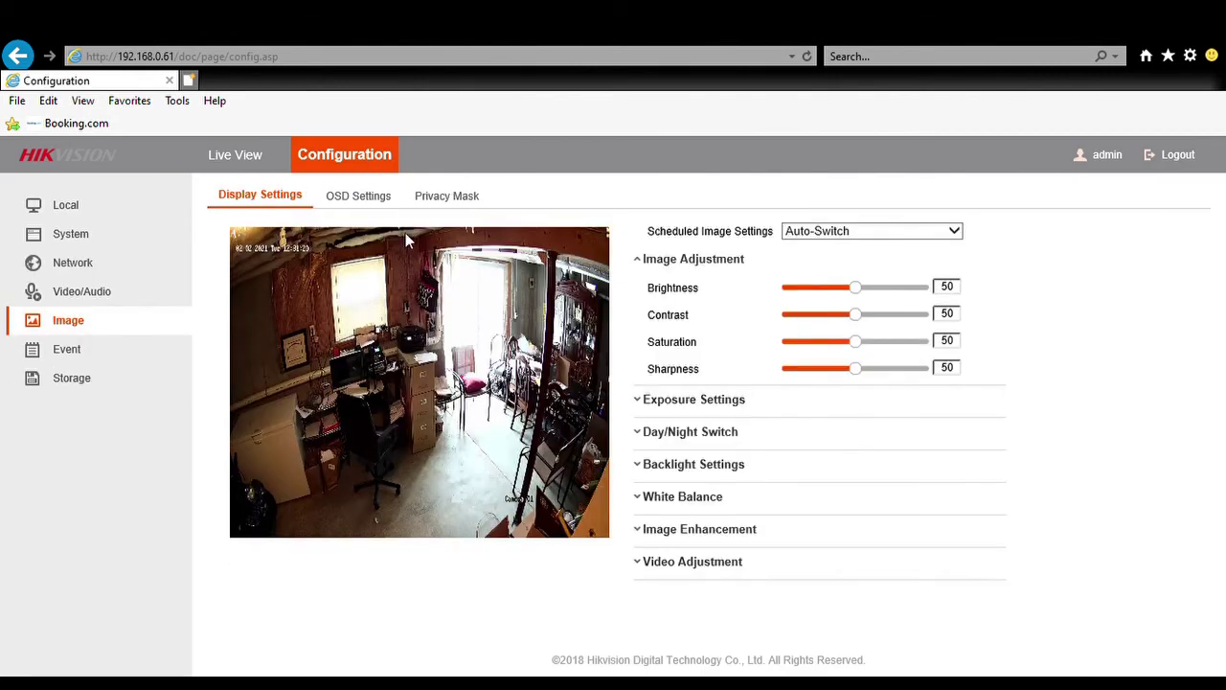
left_click(373, 207)
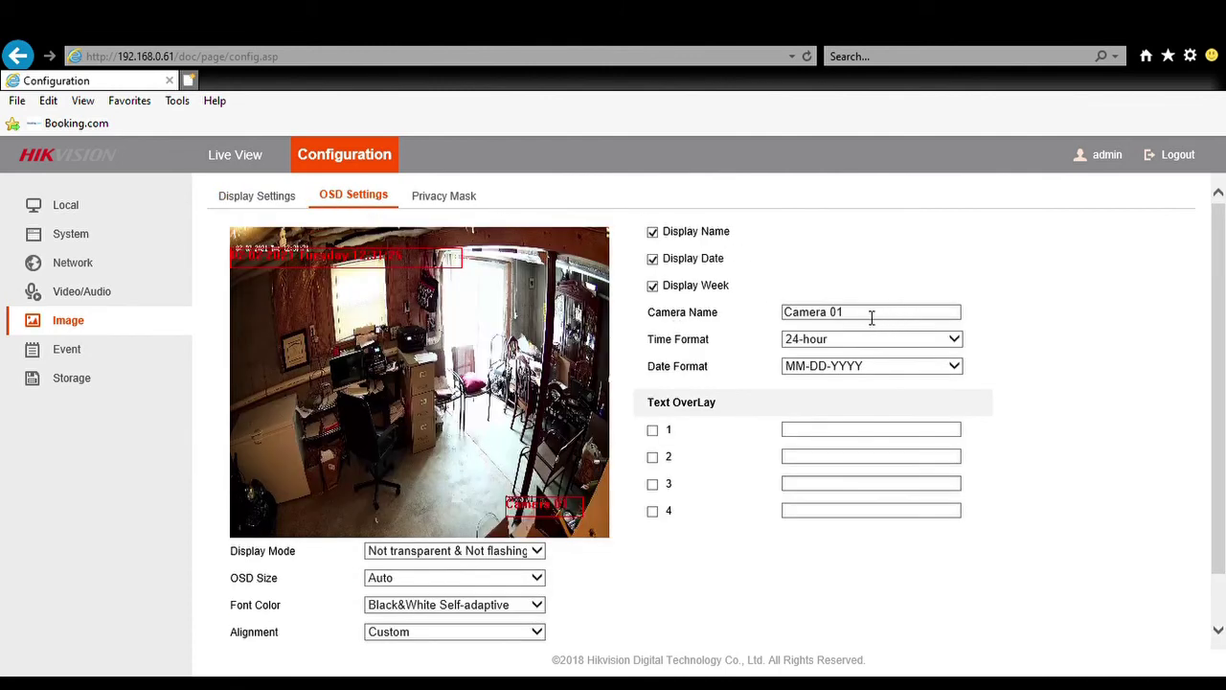
left_click_drag(871, 318, 638, 294)
type("S")
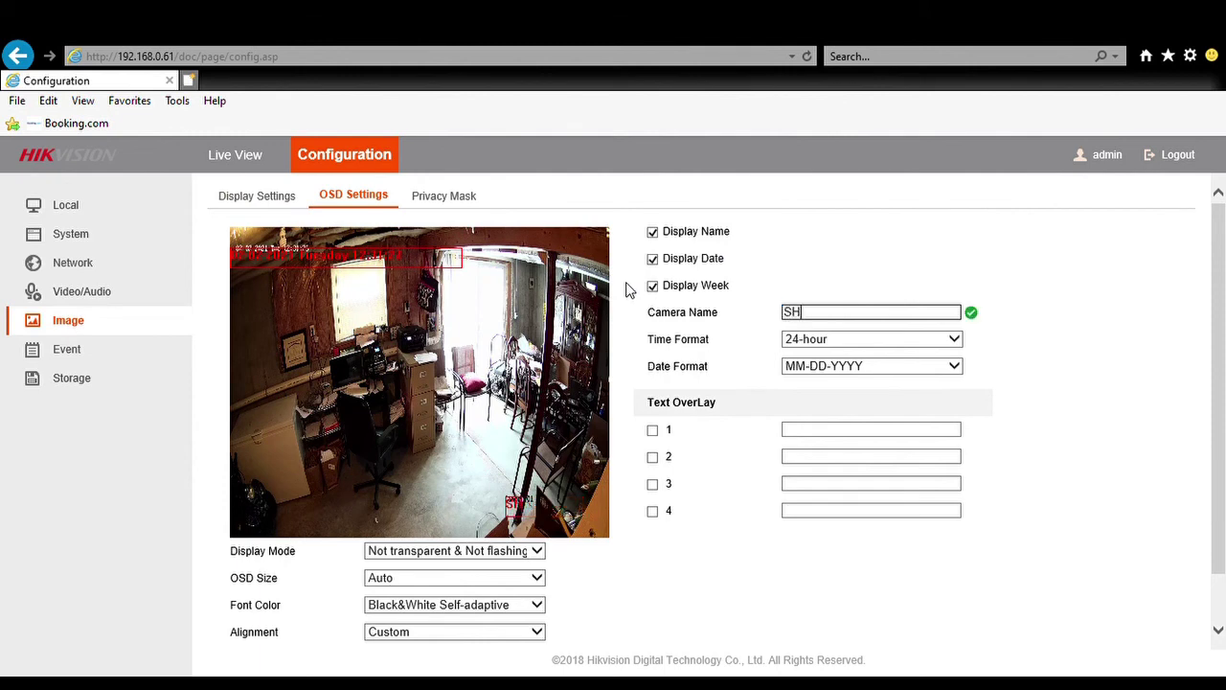
key("BackSpace")
type("Basement")
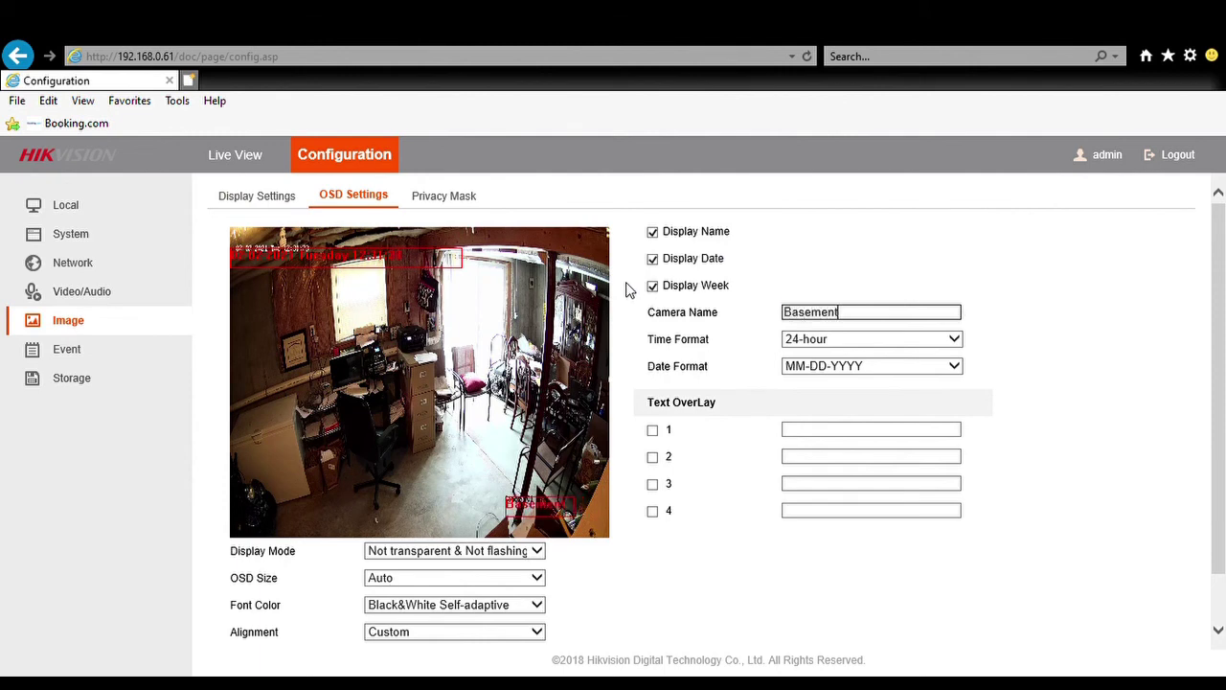
type(" Shop")
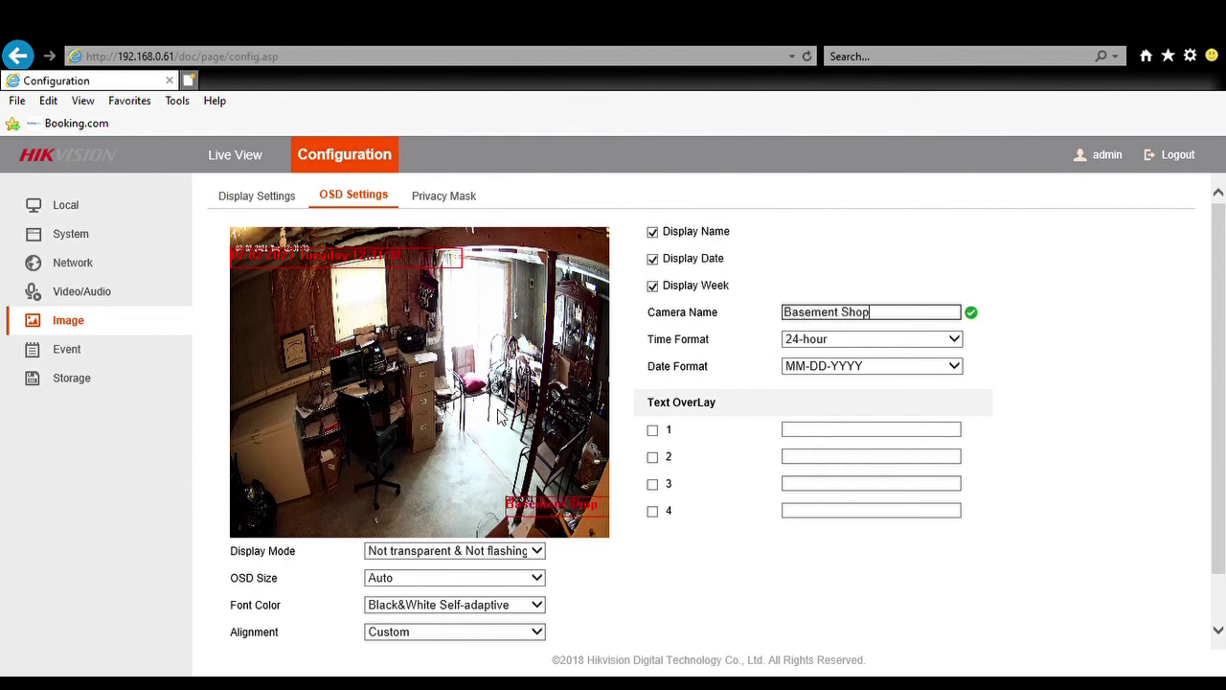
Enable overlay text 'Wentworth CCTV', save the OSD, and preview it in Live View.
left_click(652, 430)
left_click(815, 434)
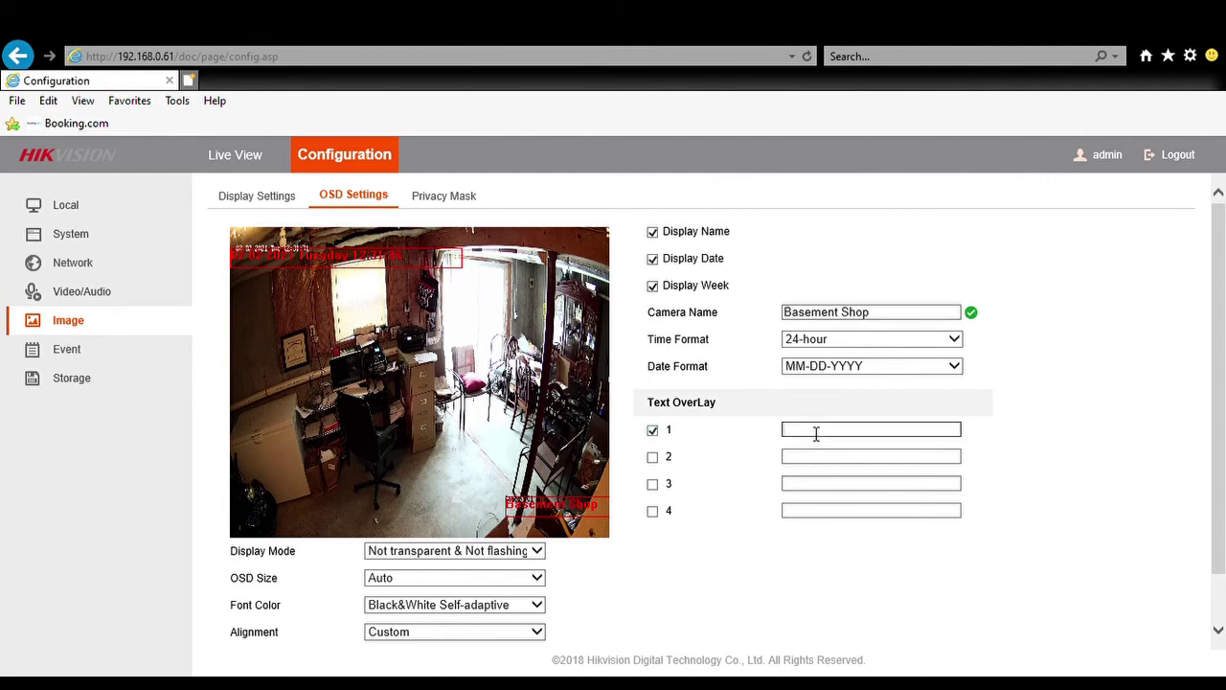
type("Wentworth ")
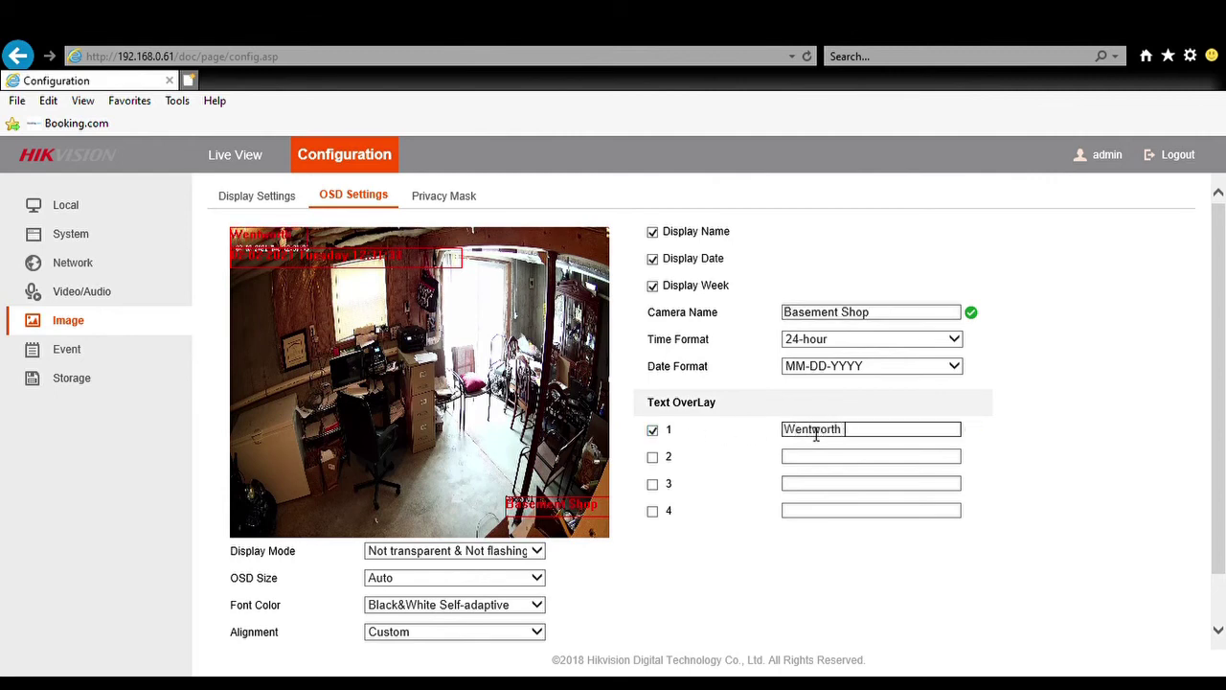
type("CCTV")
scroll(1222, 382, "down", 2)
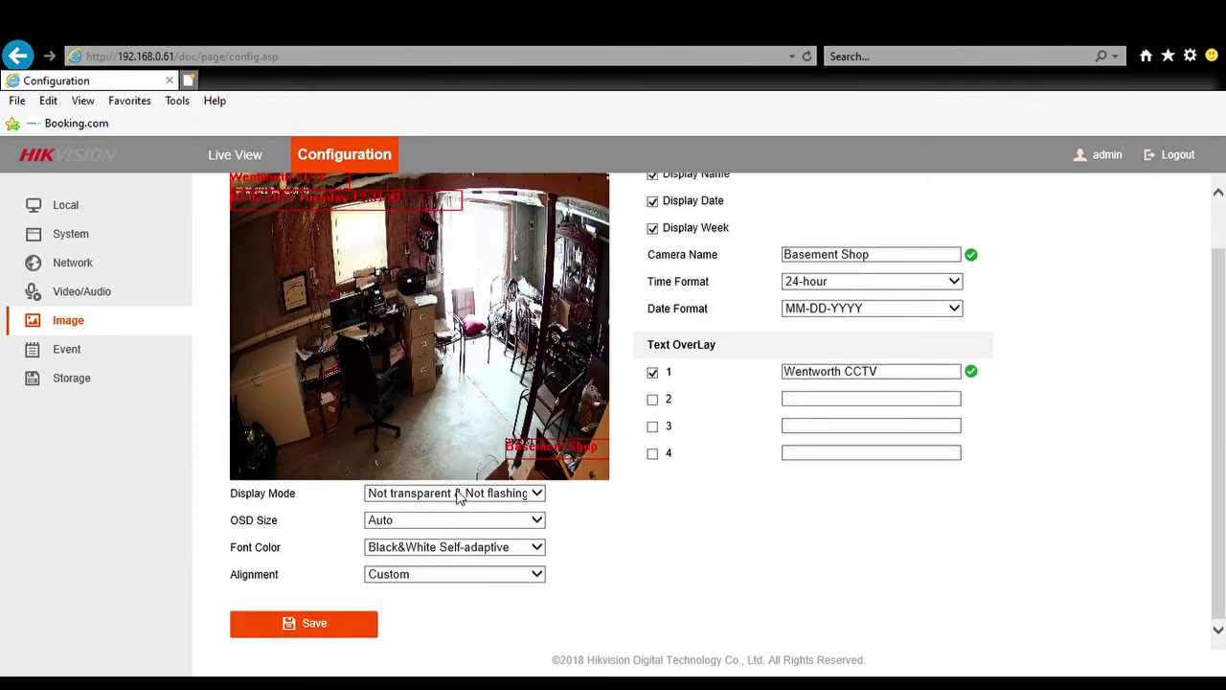
left_click(357, 631)
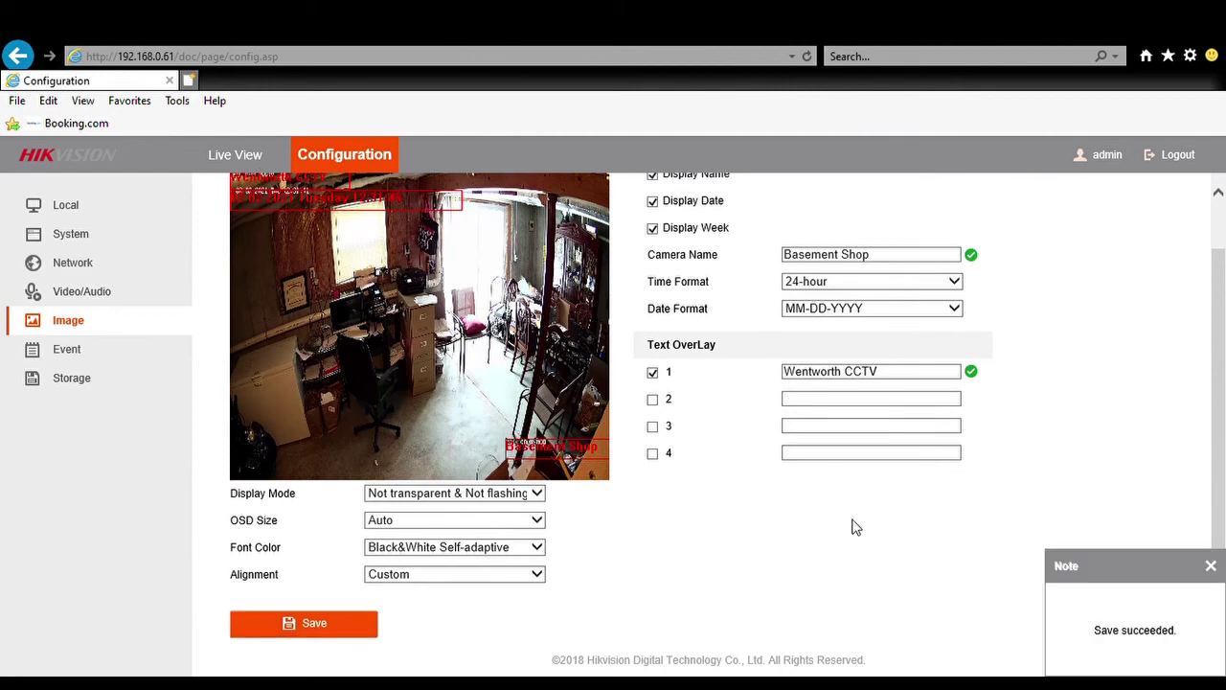
left_click(239, 155)
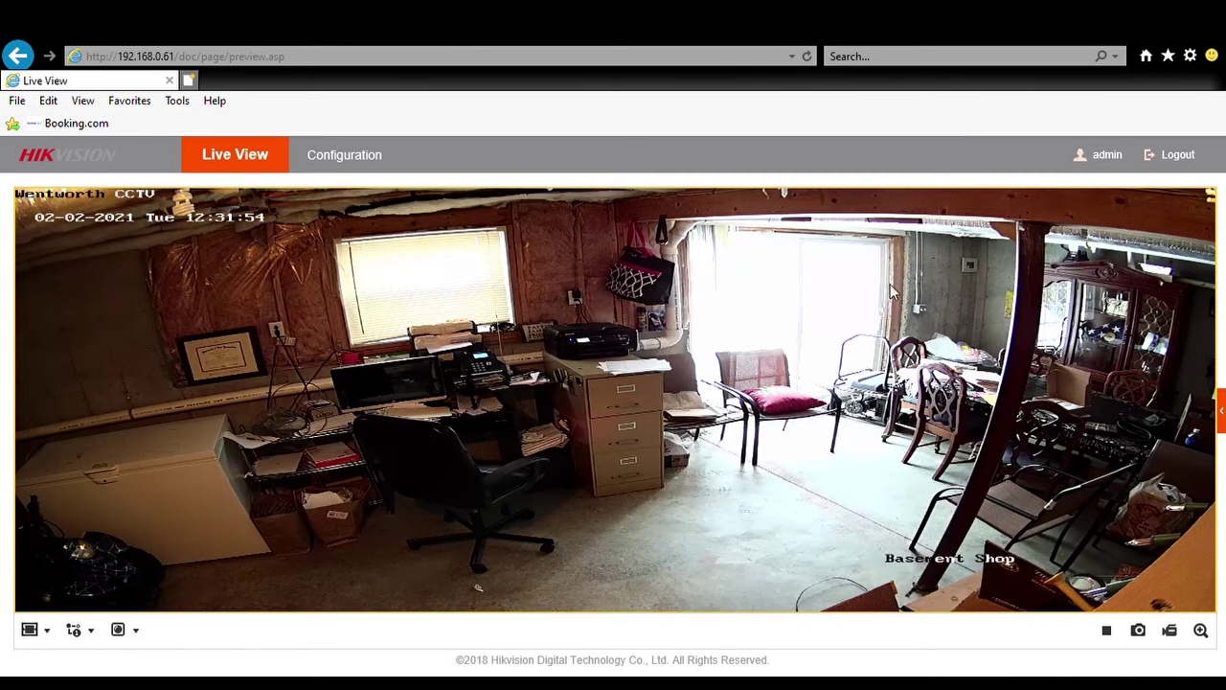
left_click(360, 163)
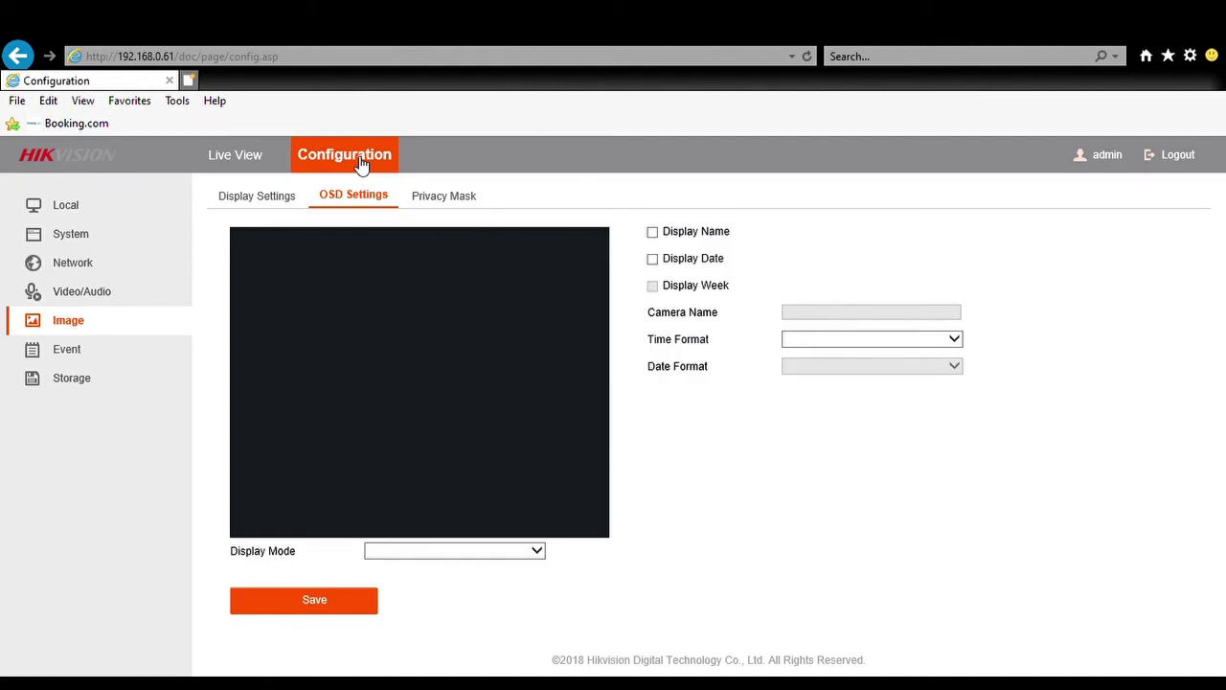
Set the Local live-view snapshot save folder to the OneDrive Desktop folder.
left_click(69, 207)
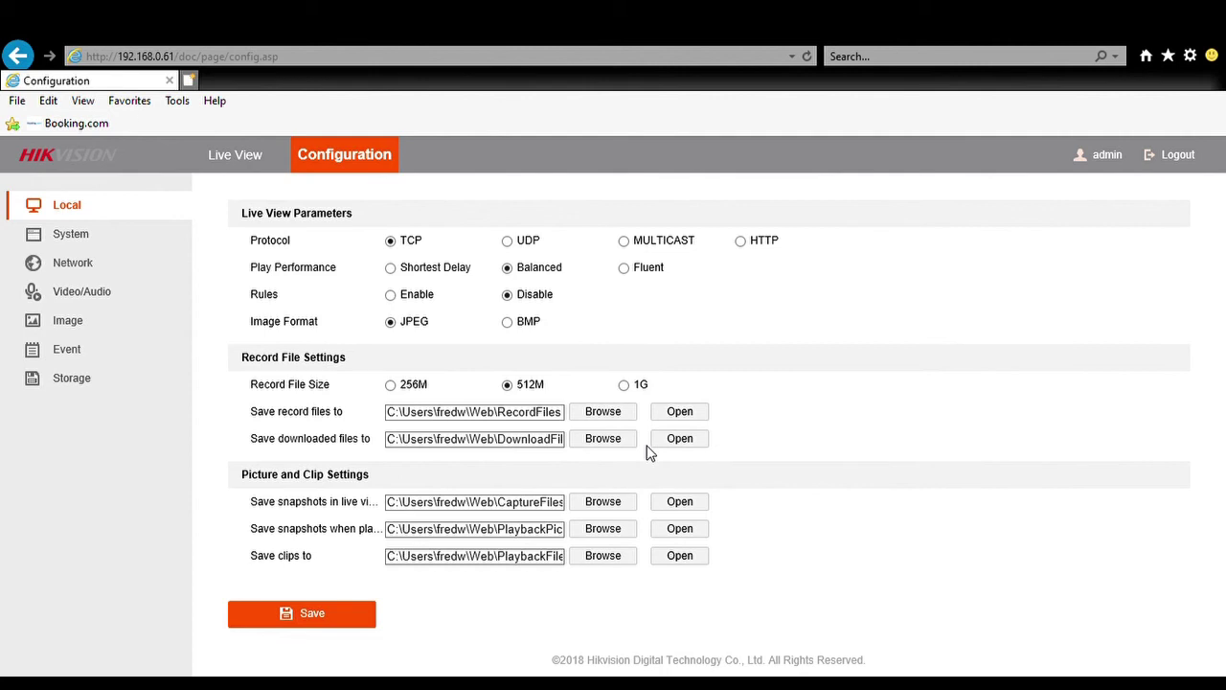
left_click(602, 507)
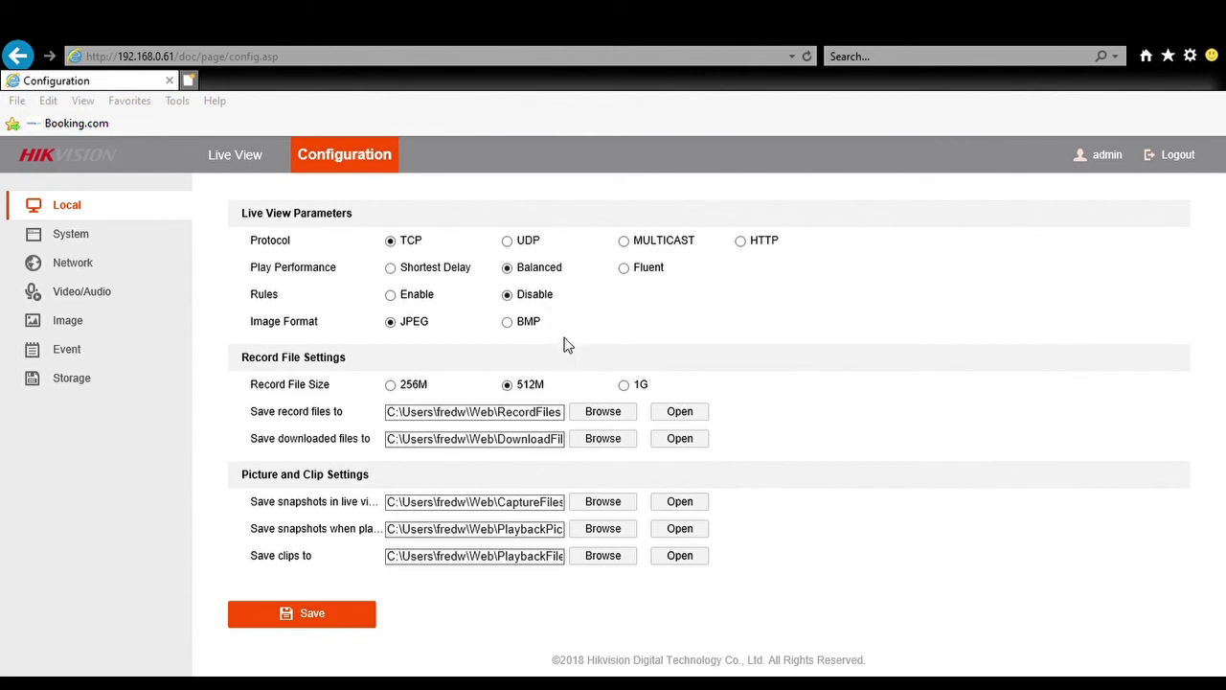
key("Return")
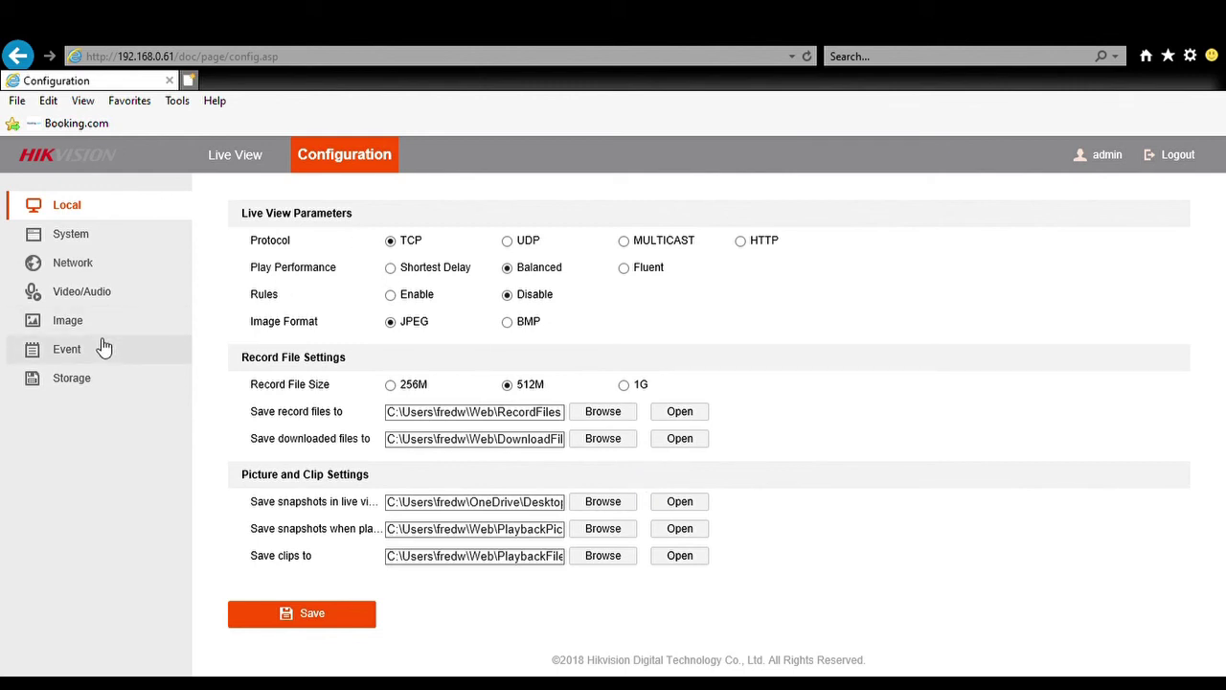
left_click(82, 241)
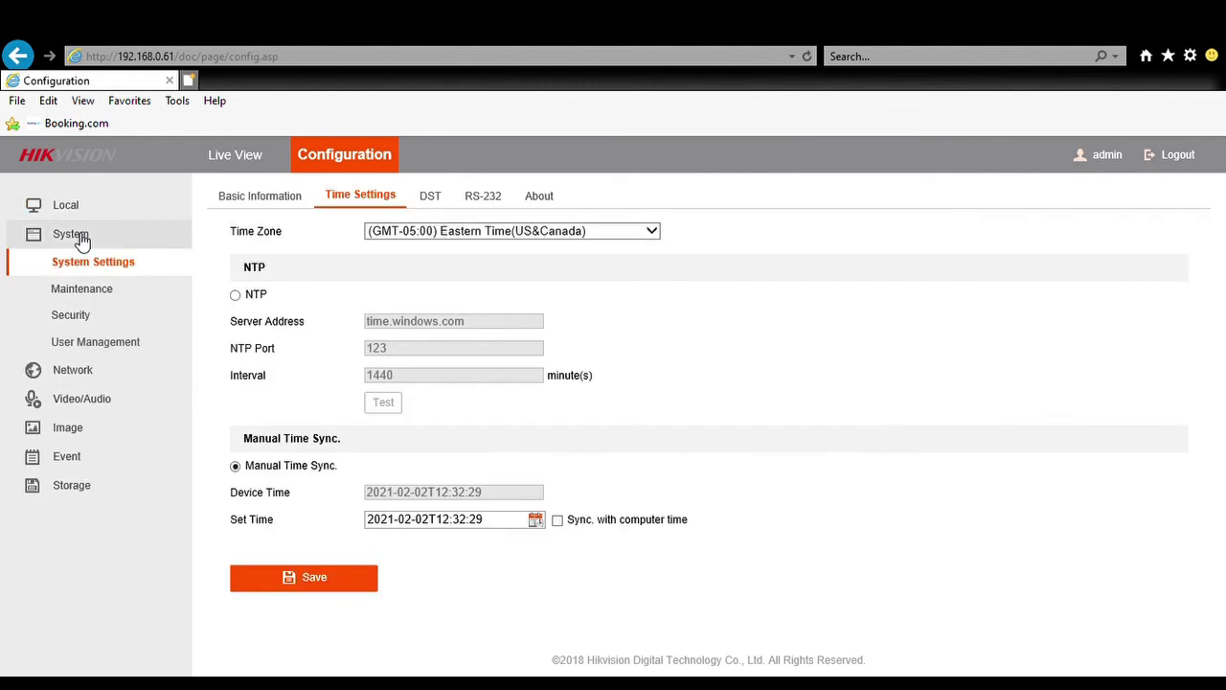
Review System > Maintenance, then go to Network Basic Settings TCP/IP.
left_click(88, 299)
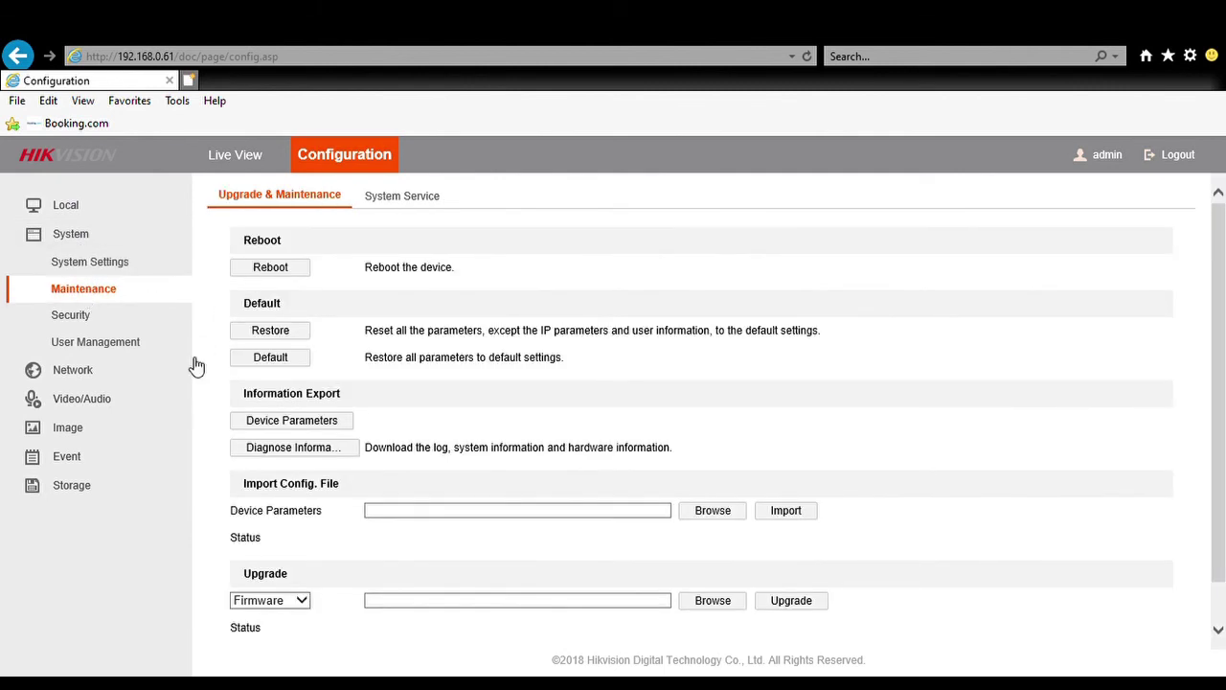
left_click(92, 374)
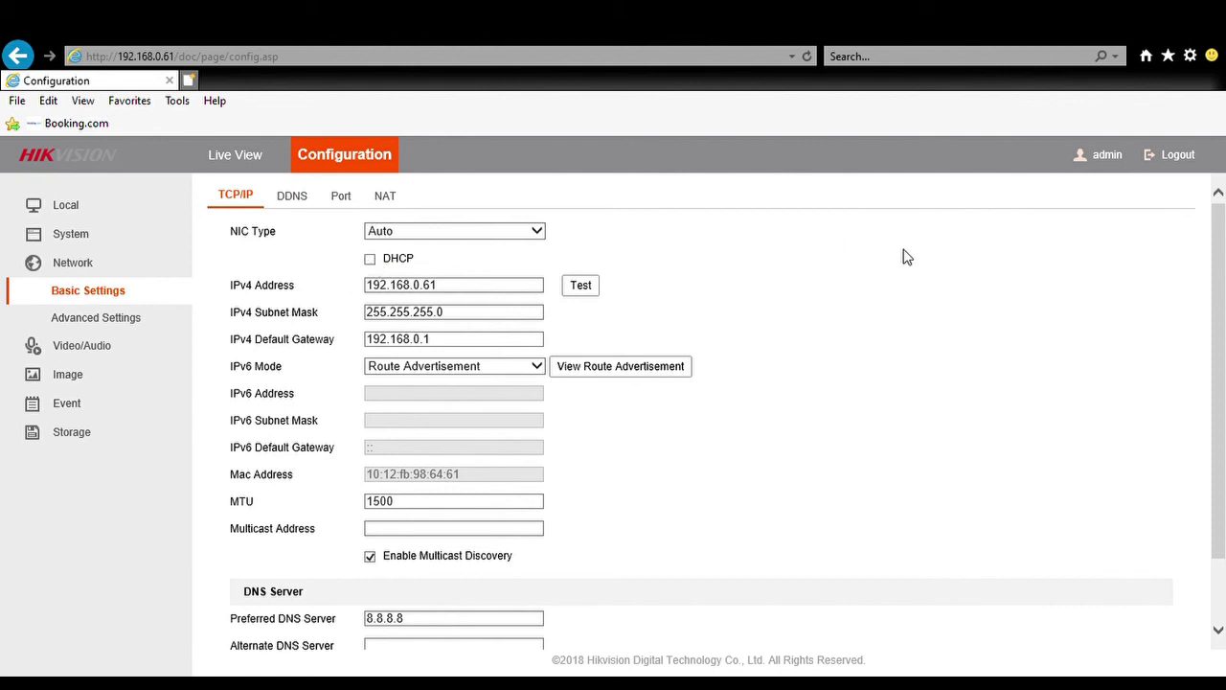
Leave DHCP unticked with static IP 192.168.0.61 and save the TCP/IP settings.
left_click(466, 292)
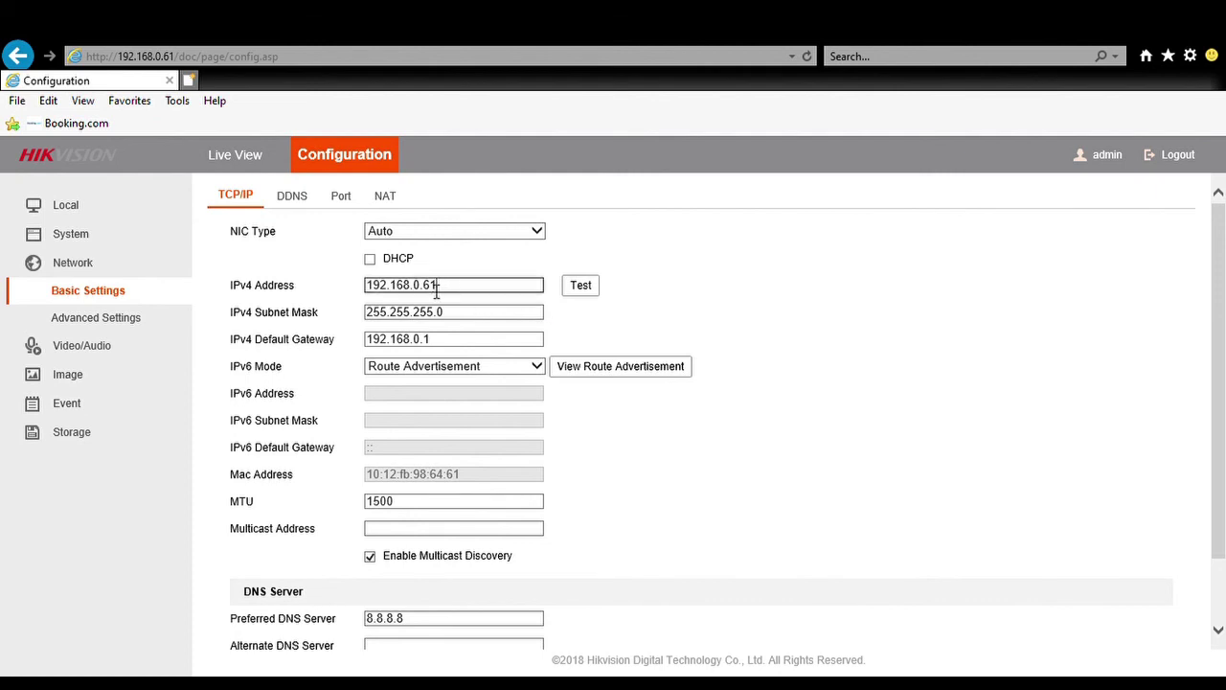
left_click(370, 261)
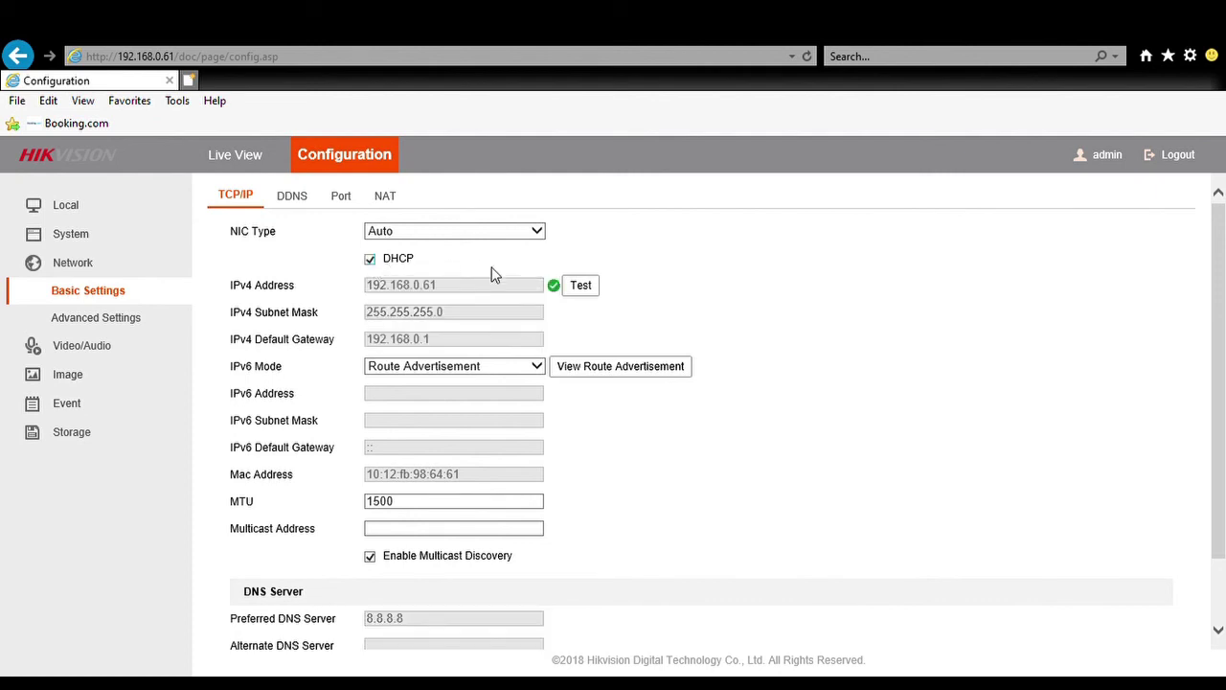
left_click(371, 261)
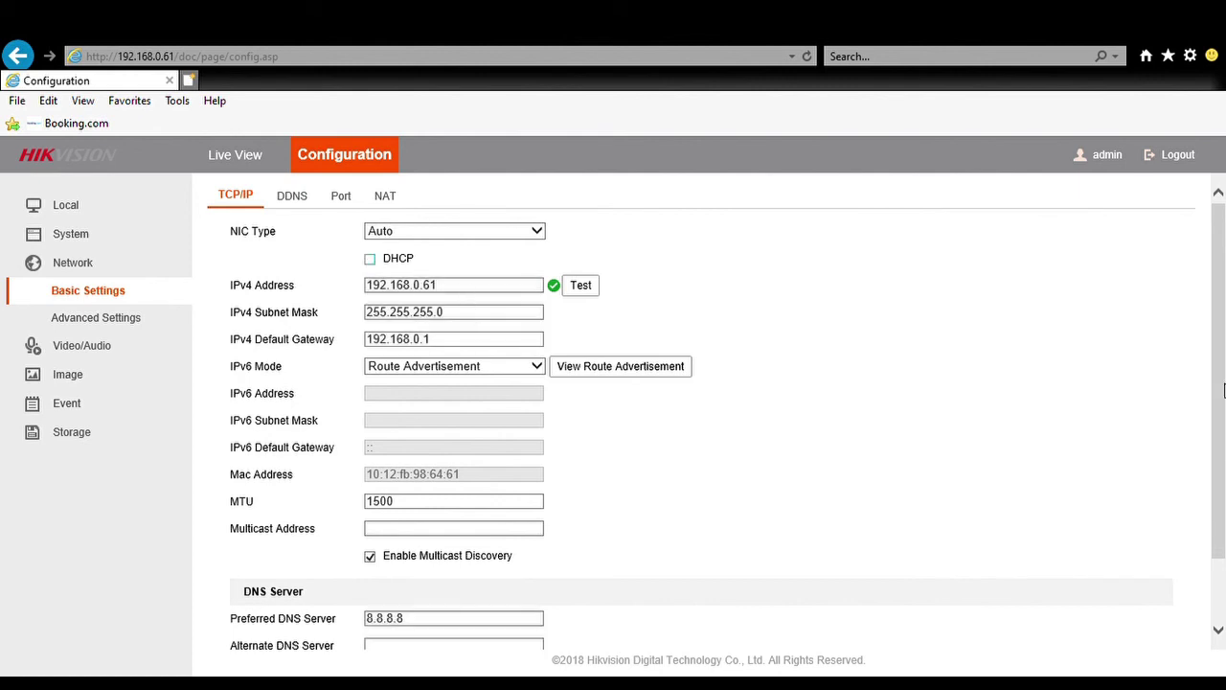
scroll(461, 481, "down", 2)
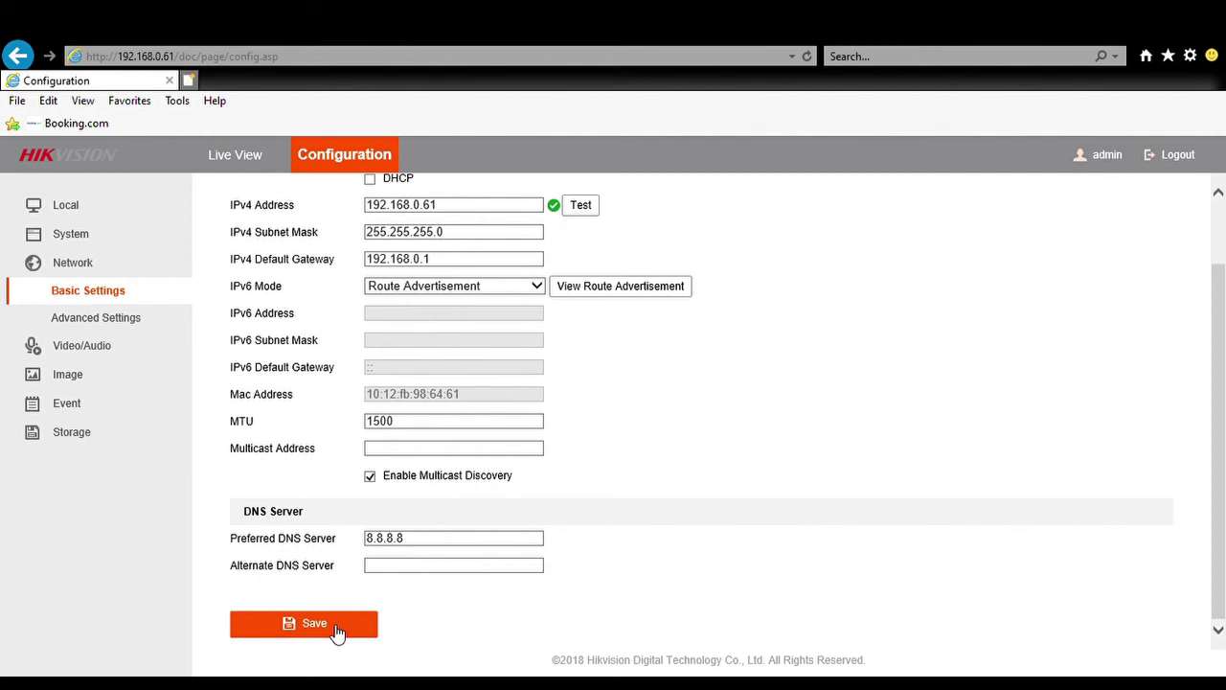
left_click(337, 631)
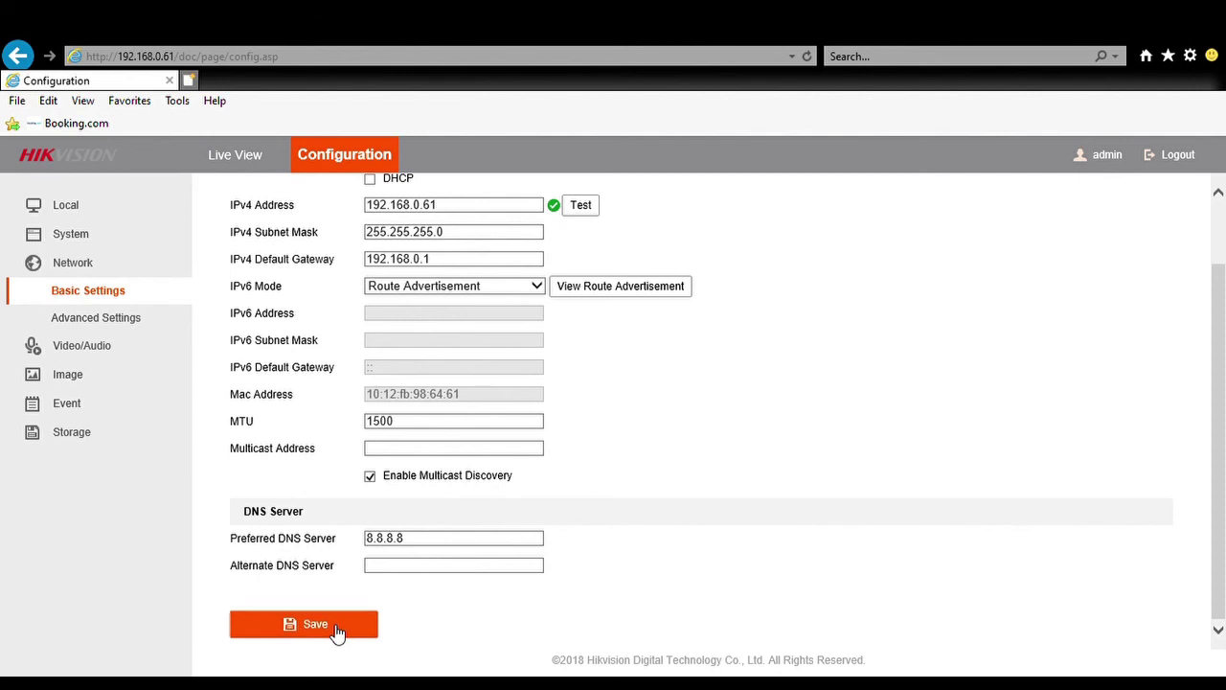
In Video/Audio, review the main stream's resolution and video quality settings.
left_click(113, 350)
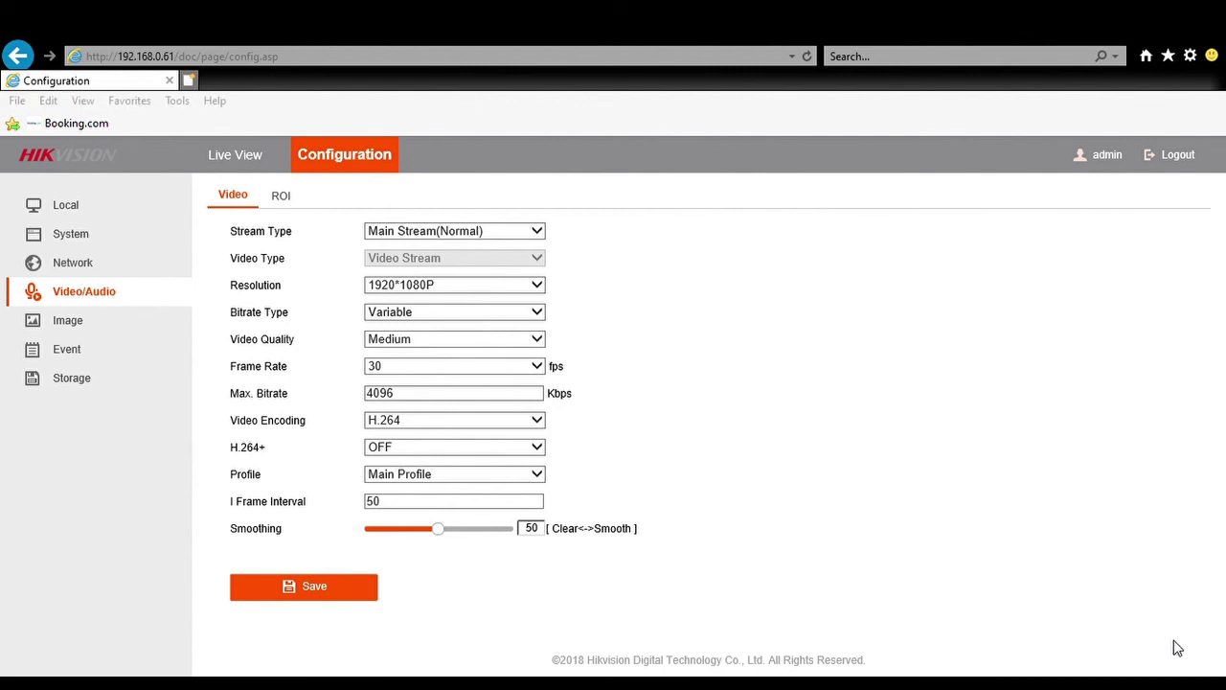
left_click(521, 287)
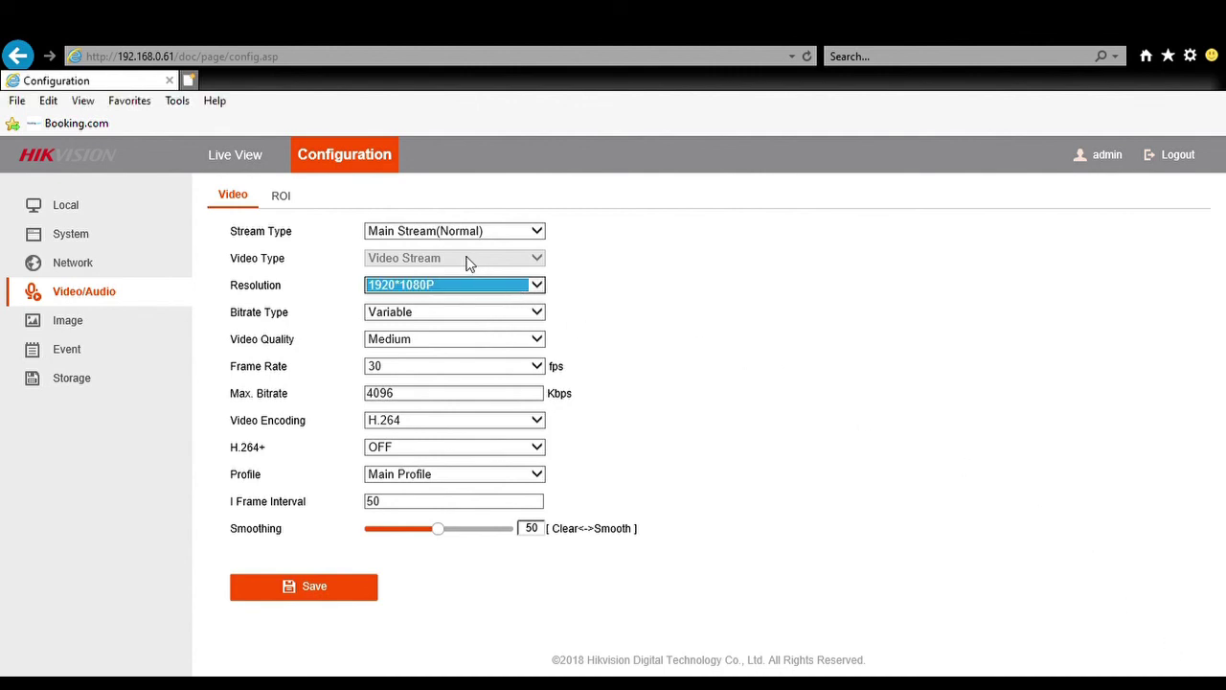
left_click(704, 254)
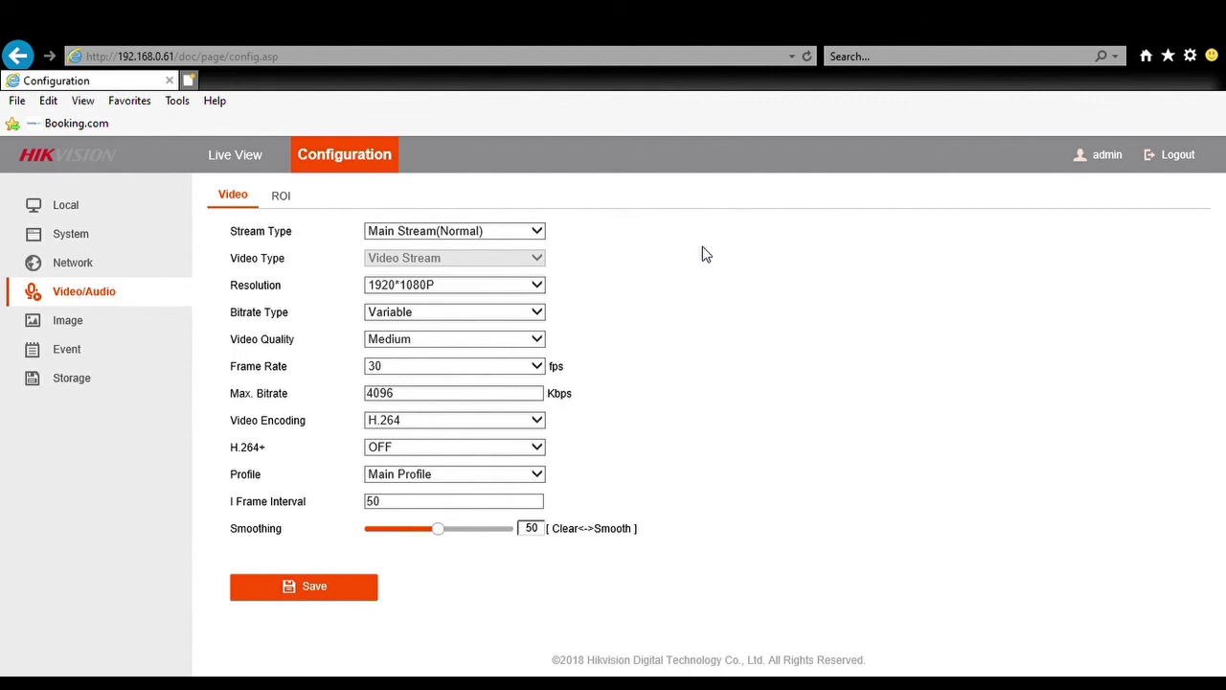
left_click(500, 296)
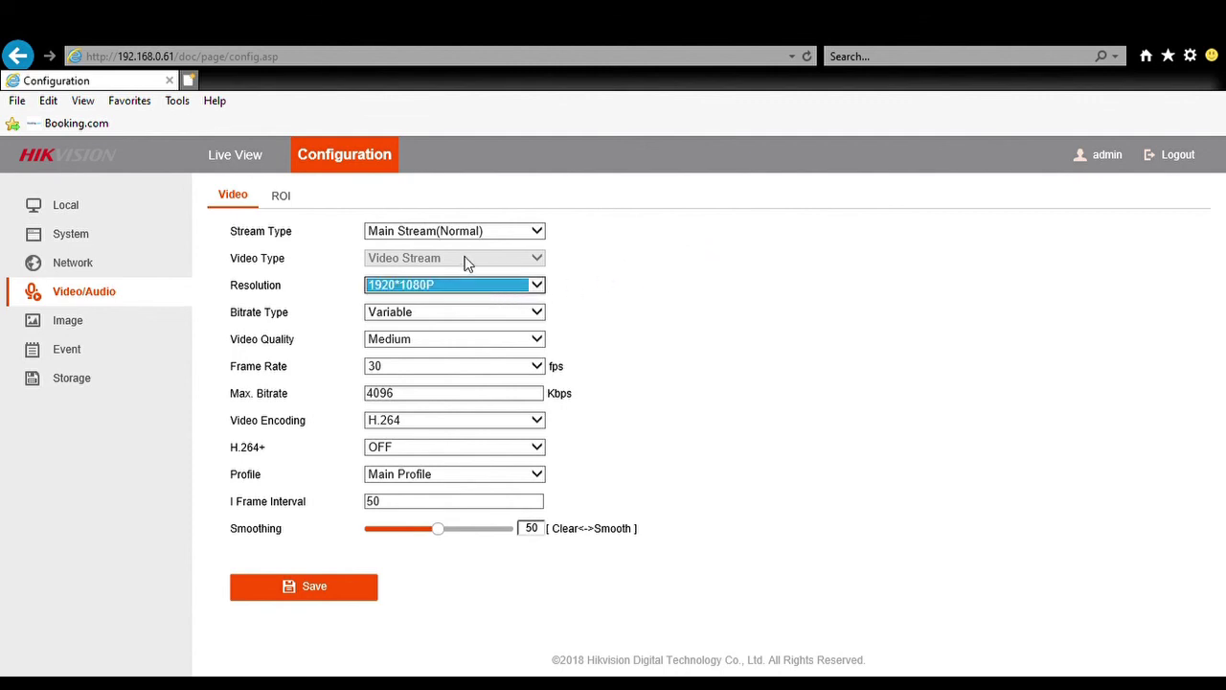
left_click(671, 300)
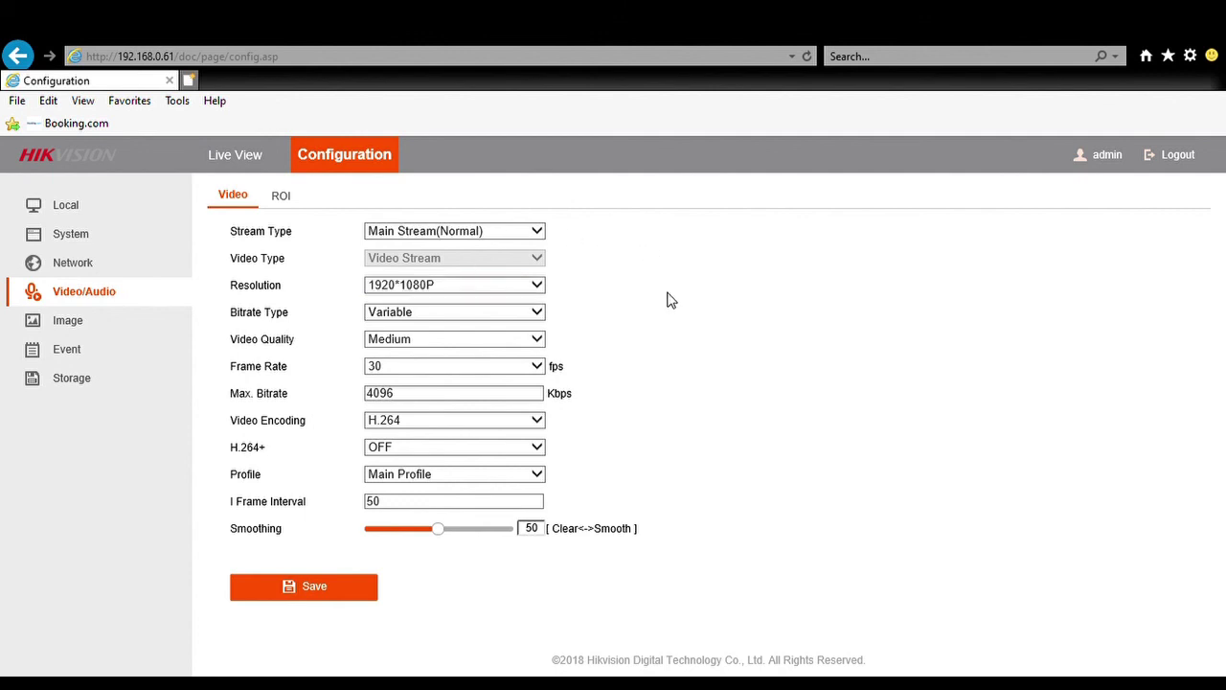
left_click(434, 341)
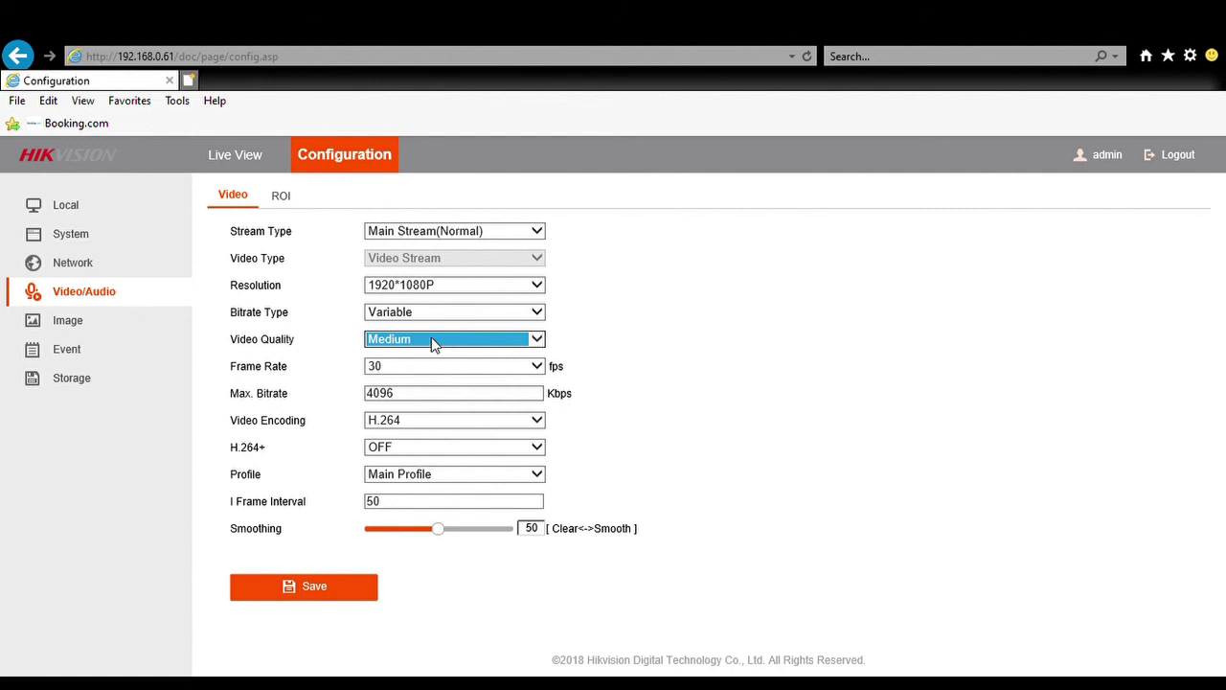
Set frame rate to 10 and max bitrate to 2000 Kbps, save, and return to Live View.
left_click(423, 368)
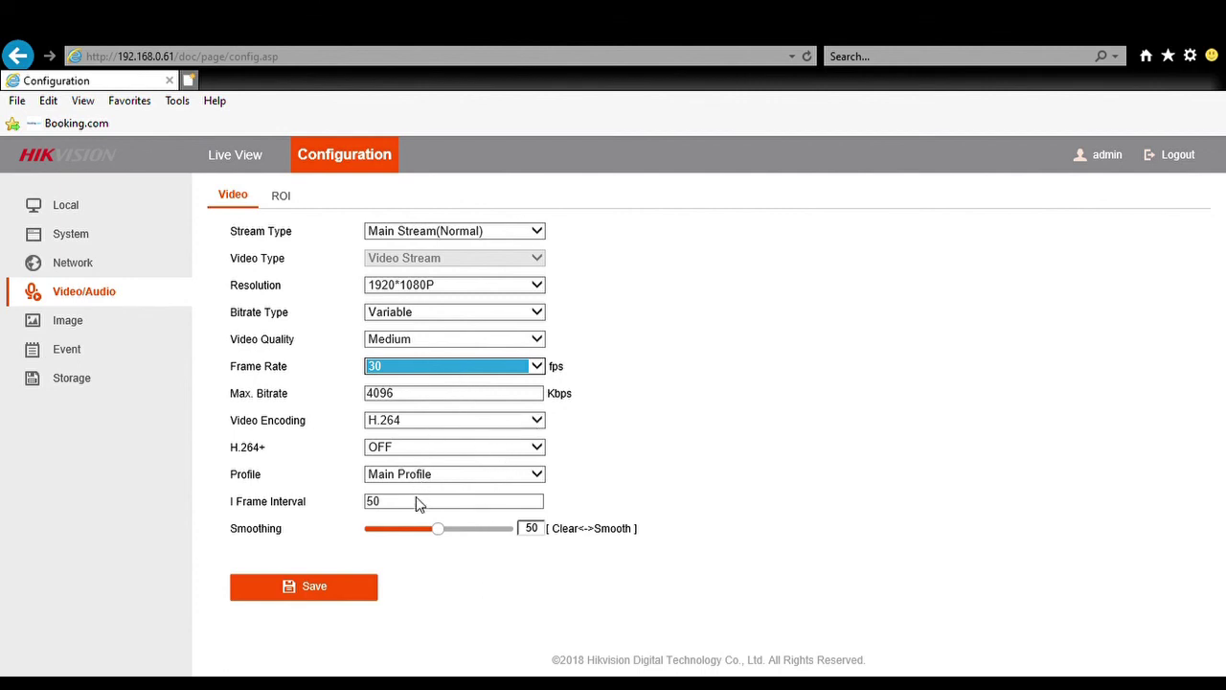
type("10")
left_click(436, 397)
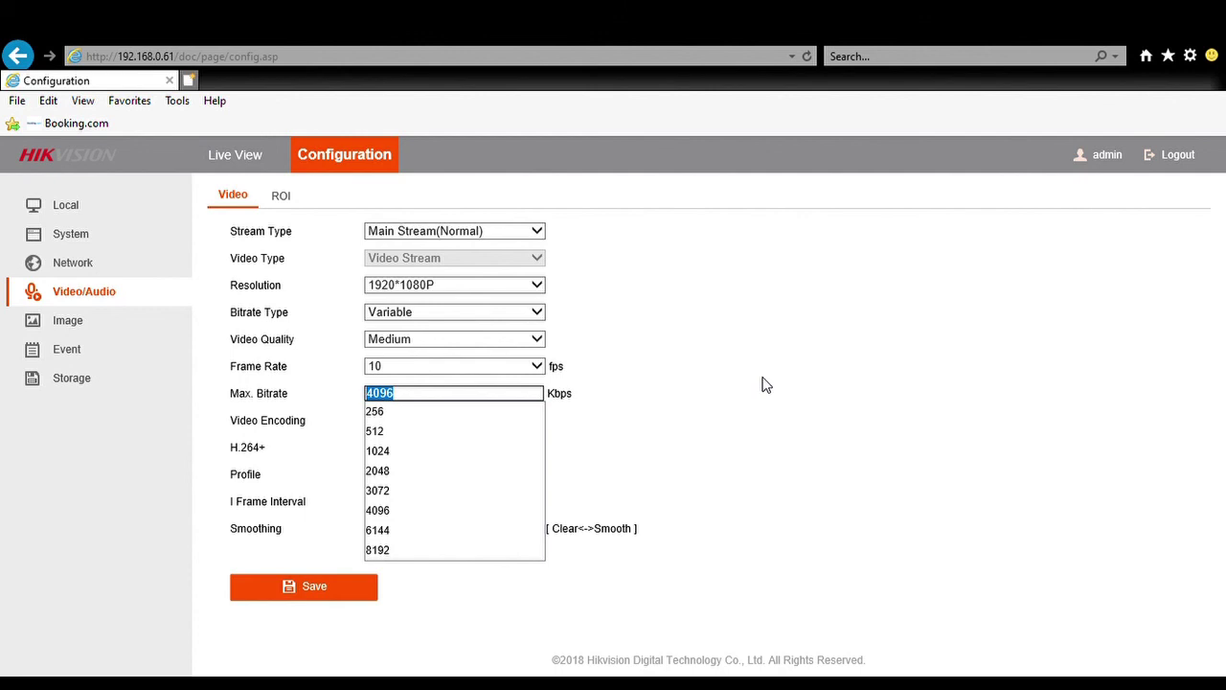
type("2000")
key("Escape")
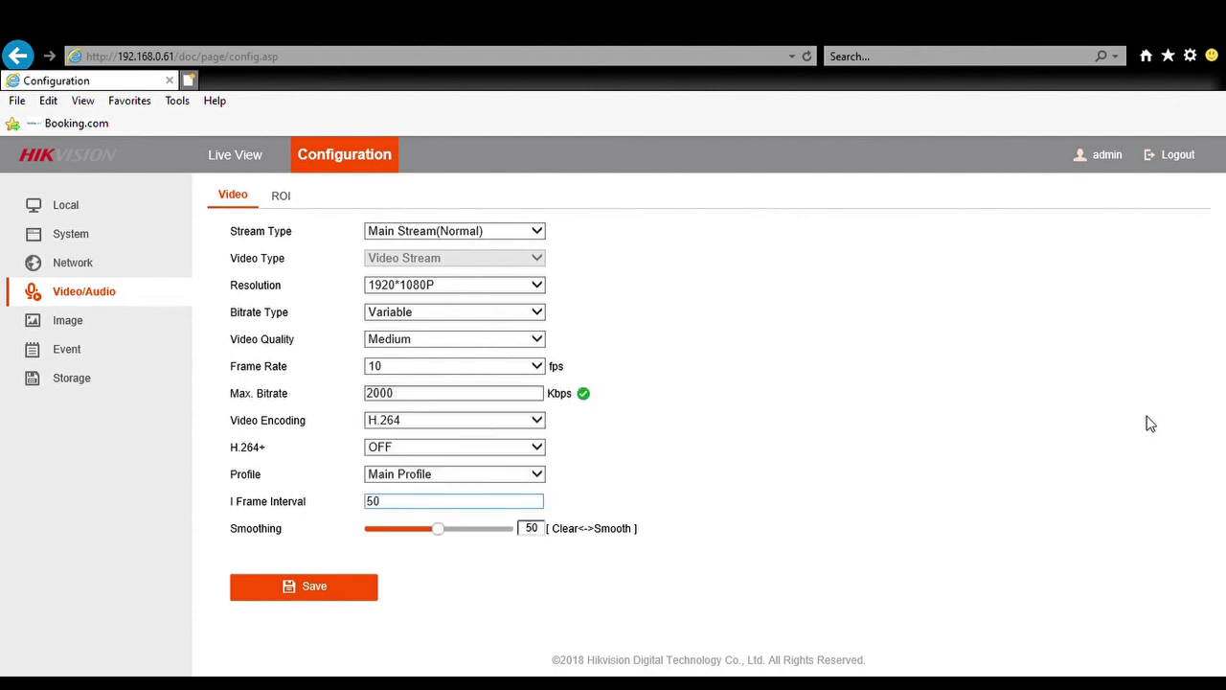
left_click(357, 600)
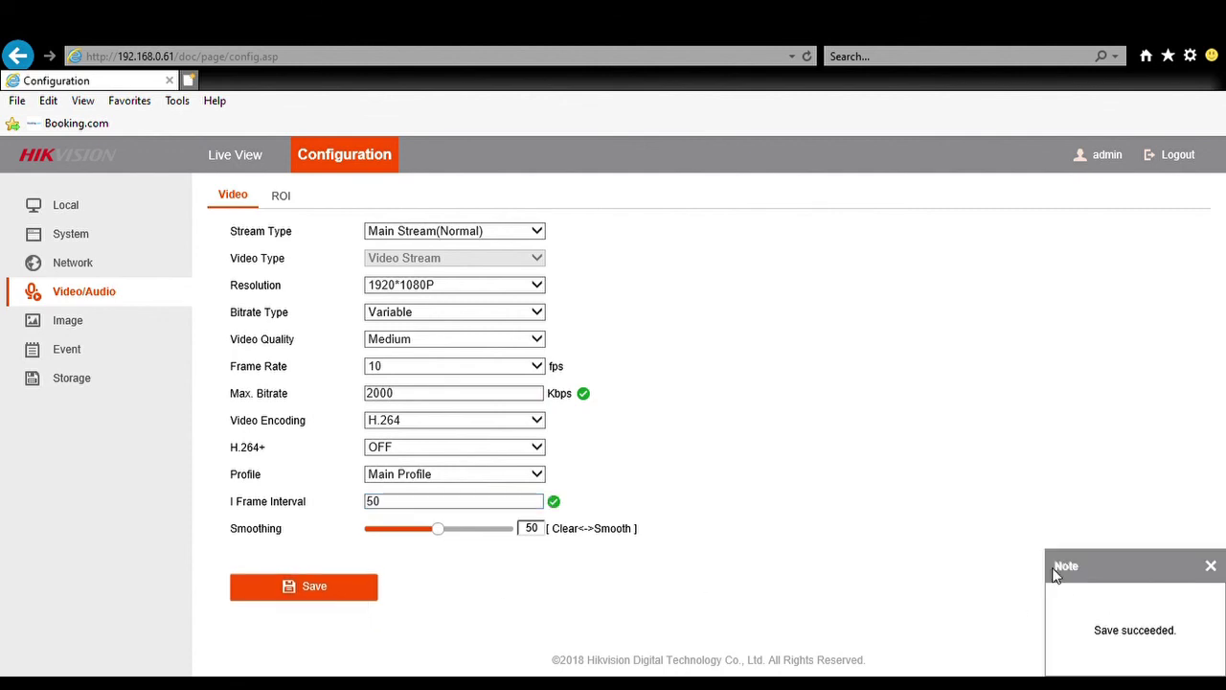
left_click(237, 156)
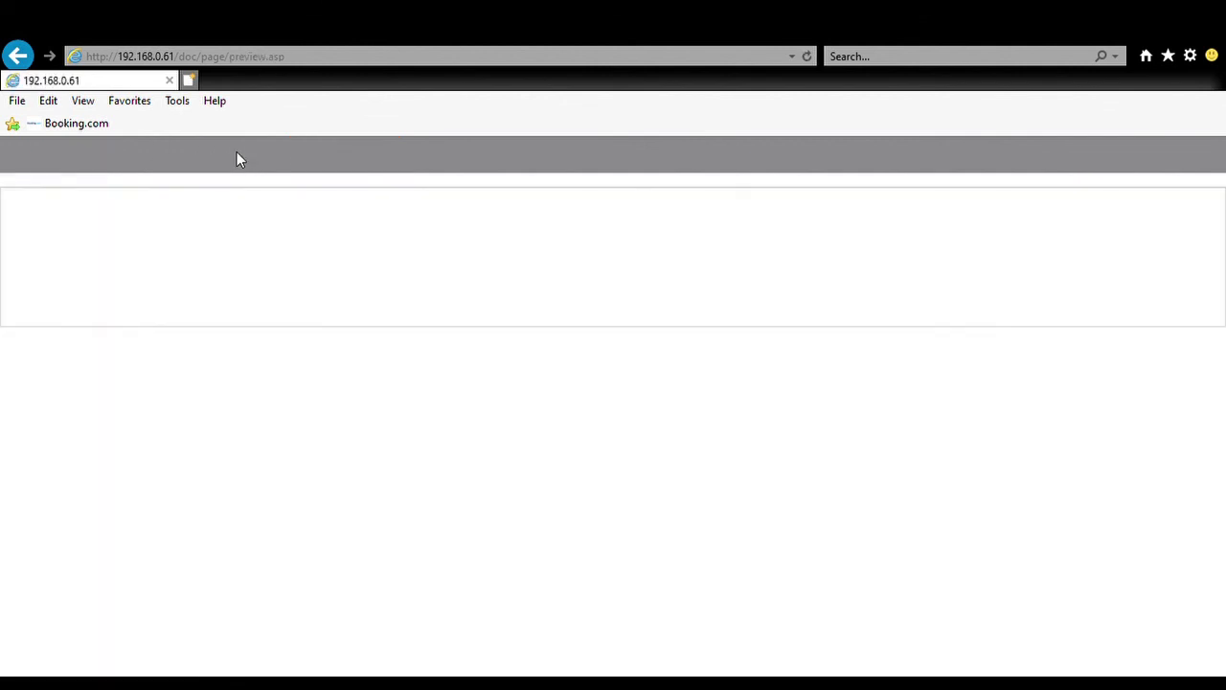